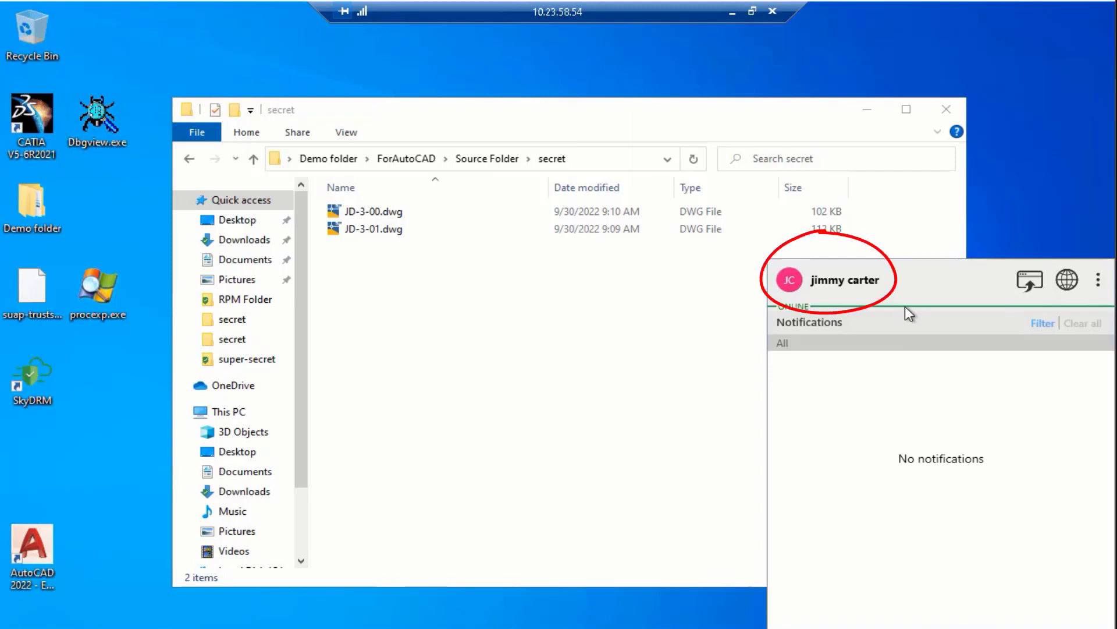
# Launch AutoCAD 2022 and open the drawing JD-3-00.dwg from the secret folder.
pyautogui.doubleClick(32, 544)
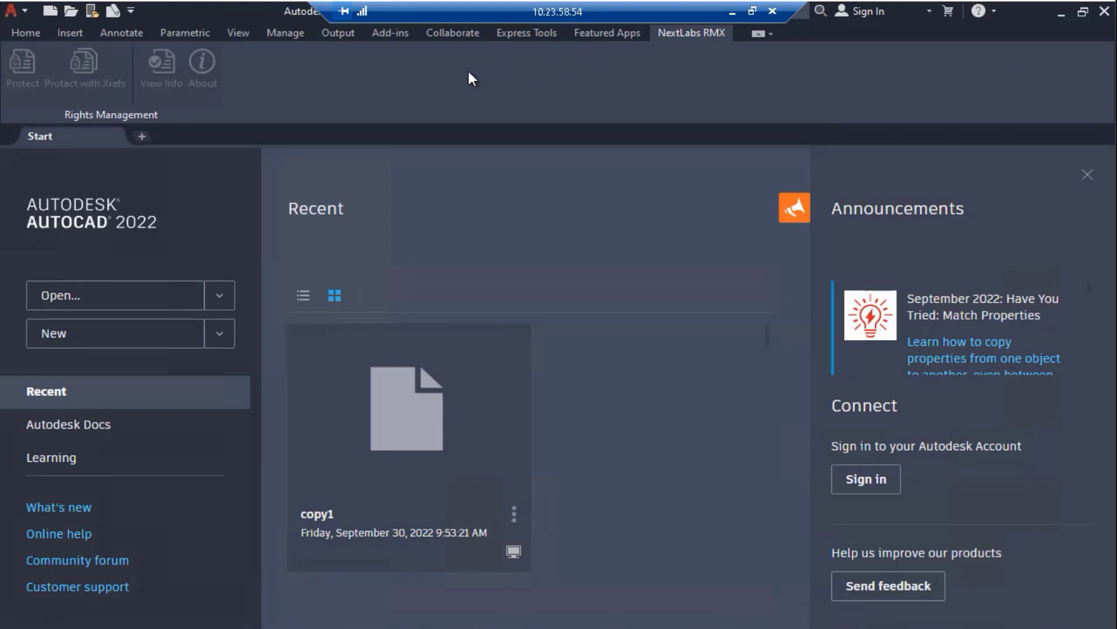
pyautogui.click(70, 9)
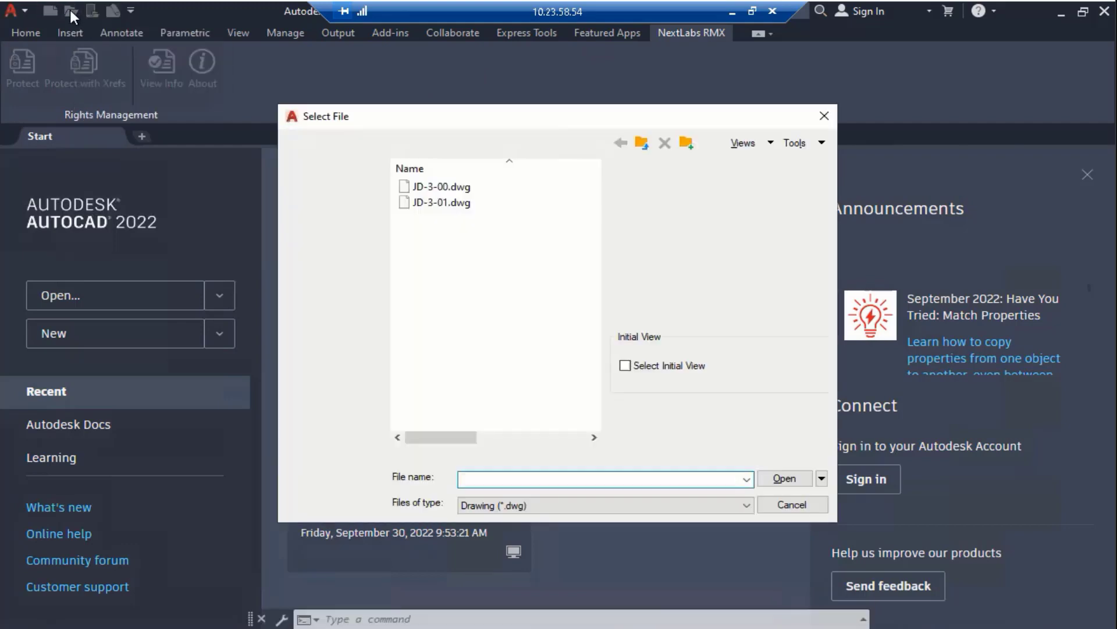
pyautogui.click(449, 189)
pyautogui.click(770, 474)
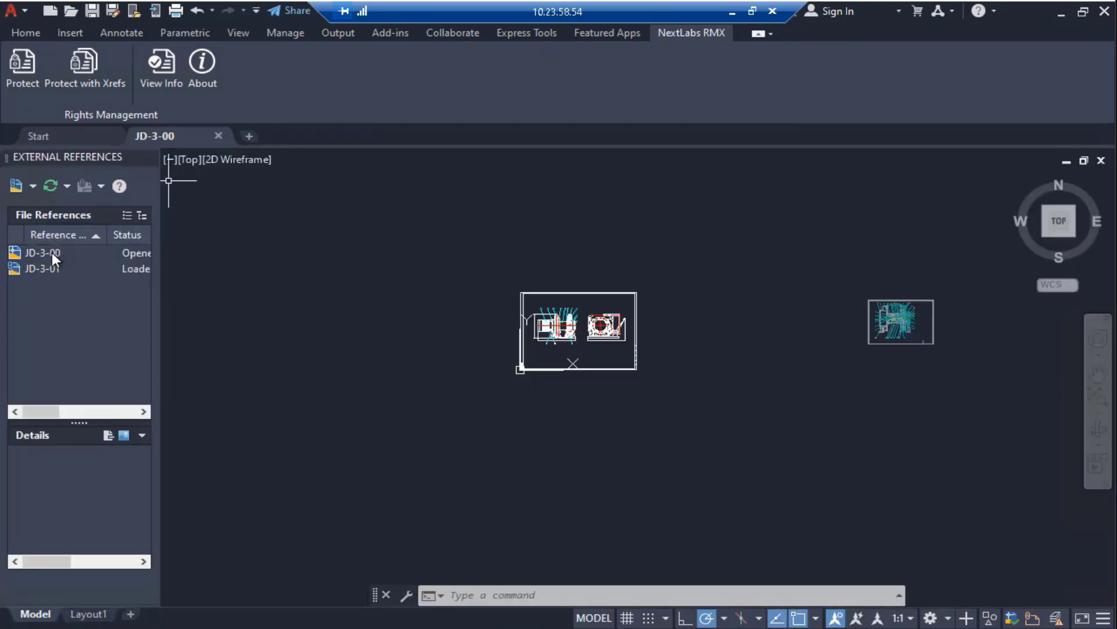
# Protect JD-3-00 together with its external references using the company-defined ip_classification value secret.
pyautogui.moveTo(50, 252)
pyautogui.click(84, 76)
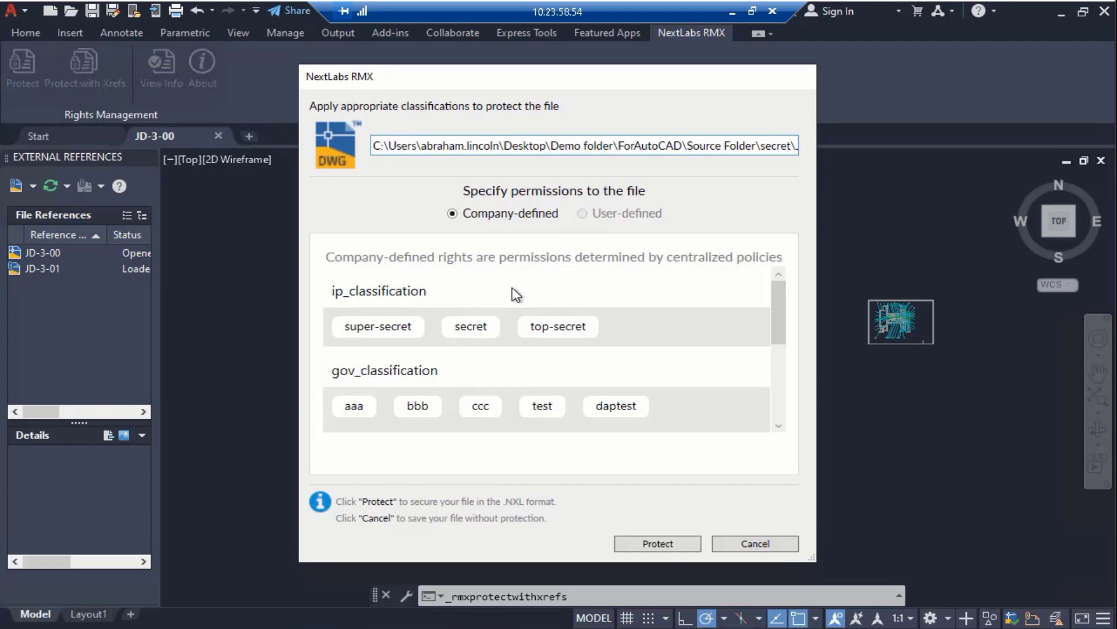
pyautogui.click(474, 328)
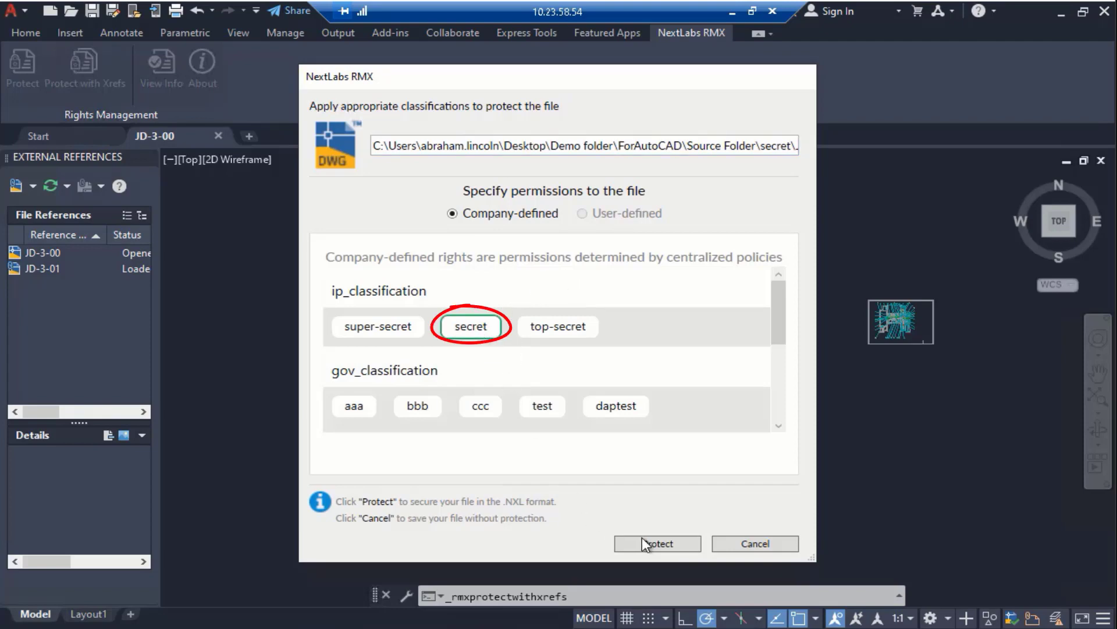
pyautogui.click(660, 548)
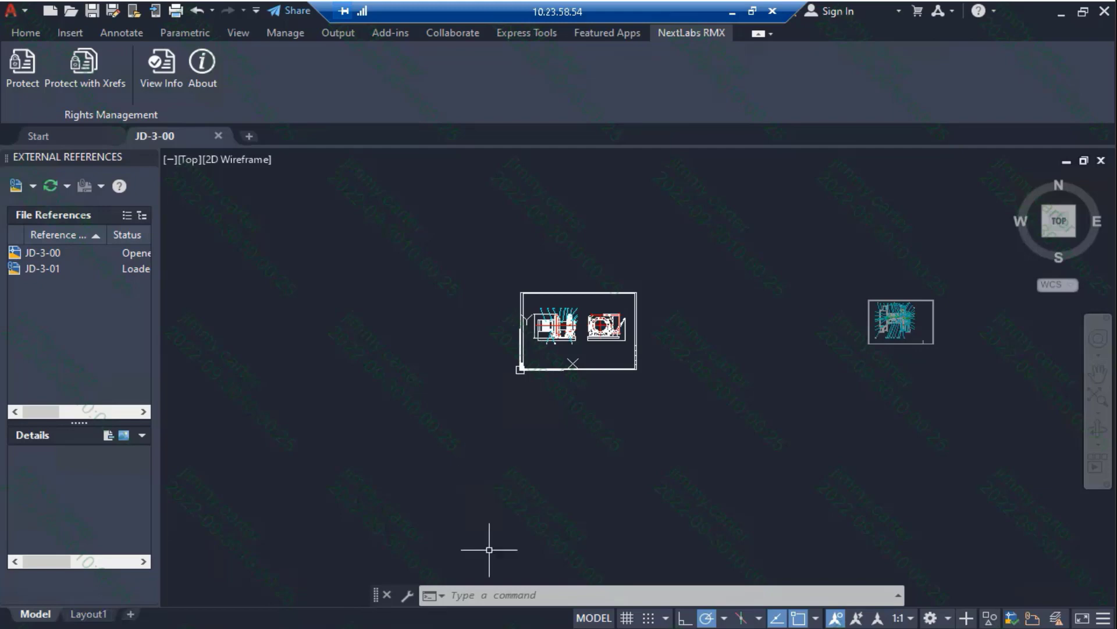
# Switch to File Explorer to inspect the protected JD-3-00.dwg and JD-3-01.dwg in the secret folder, and return to AutoCAD.
pyautogui.hotkey('alt', 'Tab')
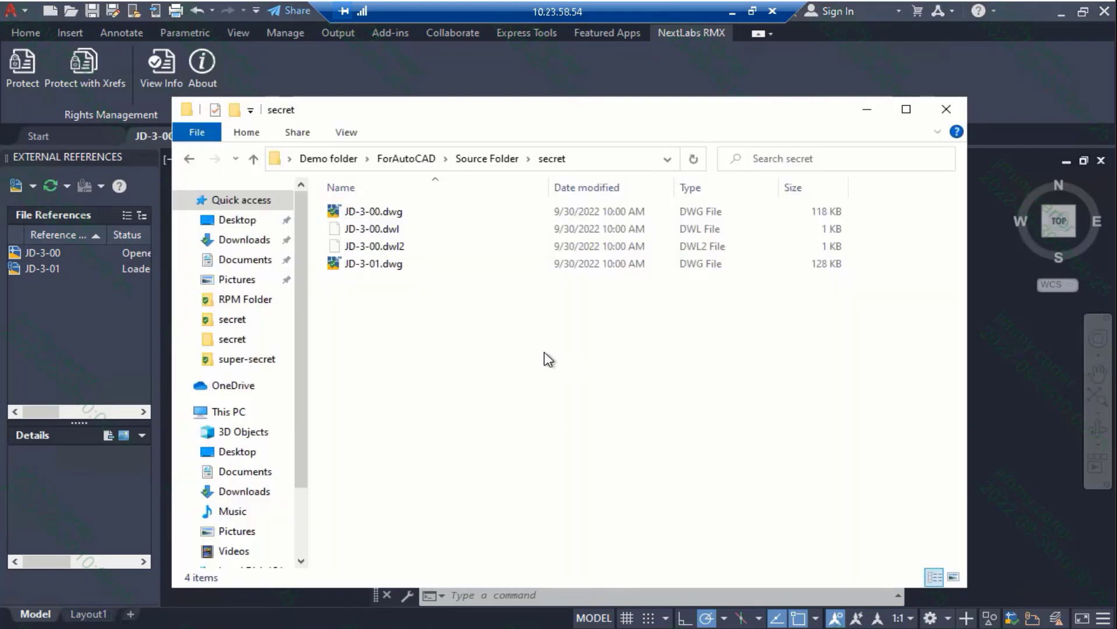
pyautogui.click(393, 215)
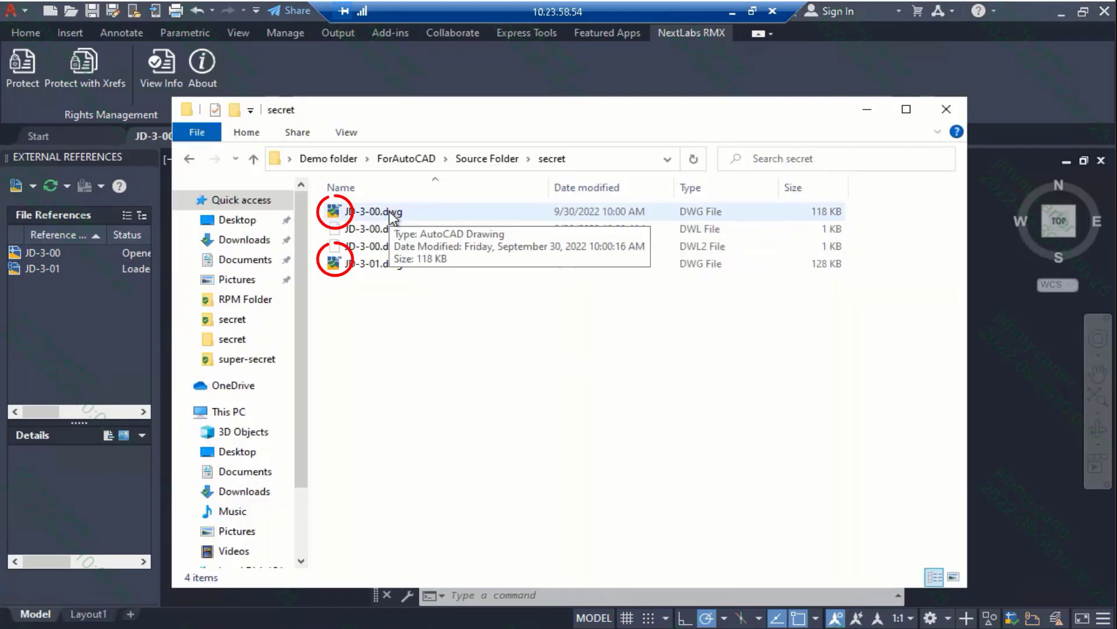
pyautogui.keyDown('ctrl'); pyautogui.click(381, 270); pyautogui.keyUp('ctrl')
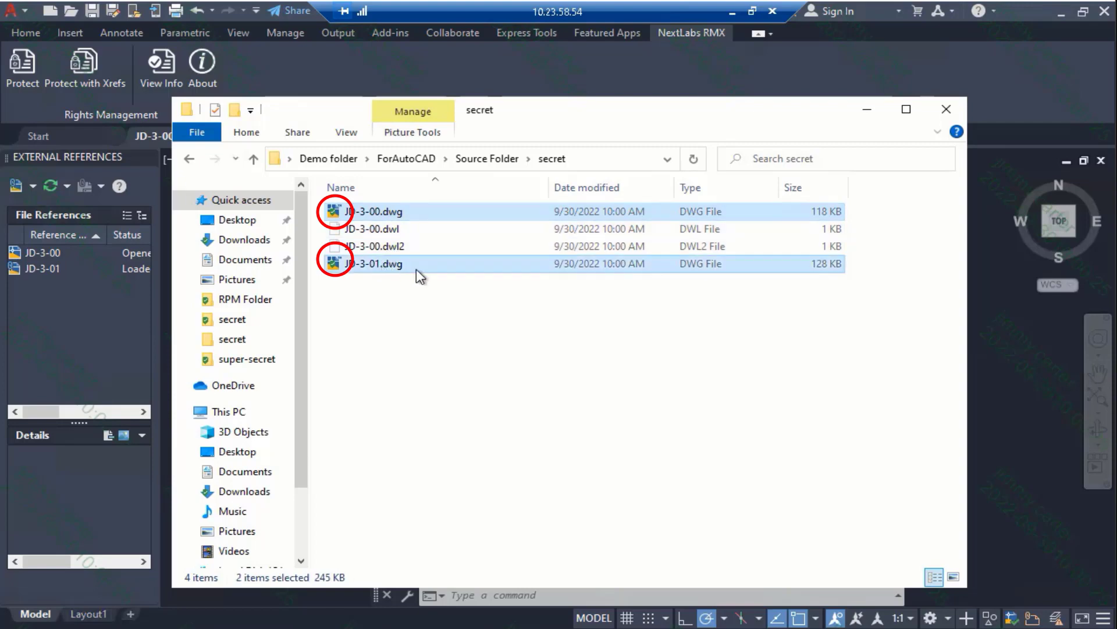
pyautogui.click(471, 348)
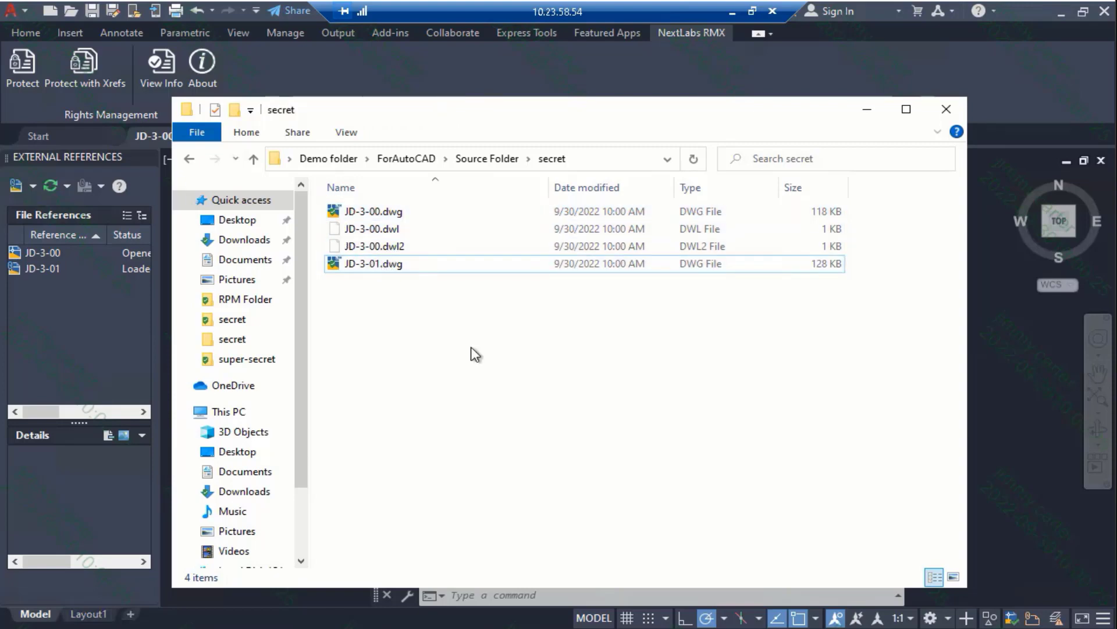
pyautogui.click(462, 79)
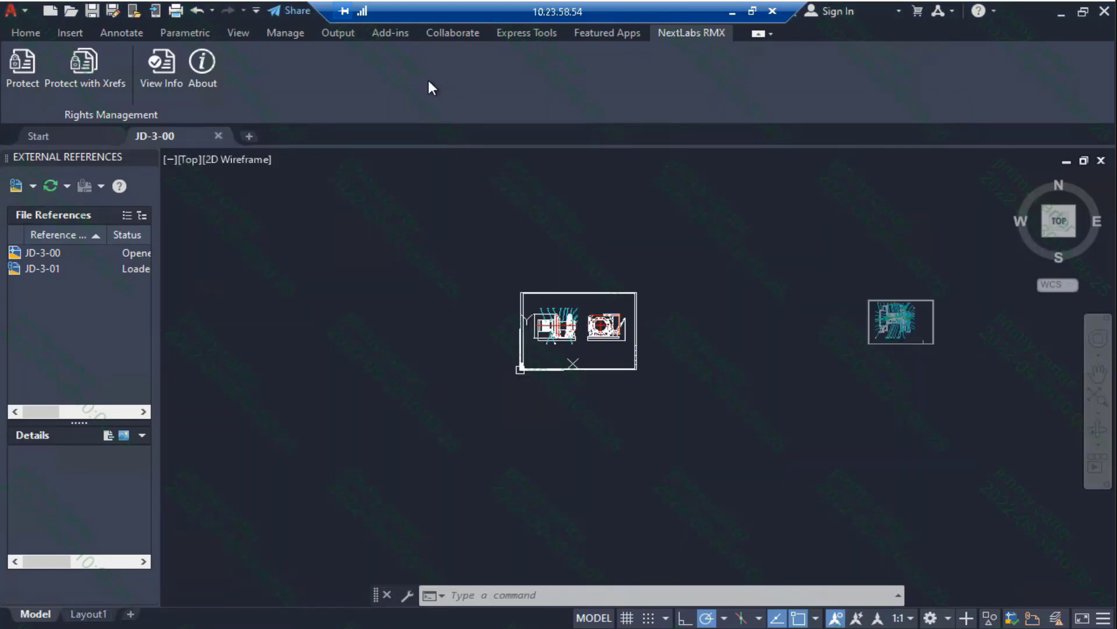
# Save a copy of the protected drawing as copy1.dwg in the secret folder.
pyautogui.click(23, 9)
pyautogui.moveTo(119, 218)
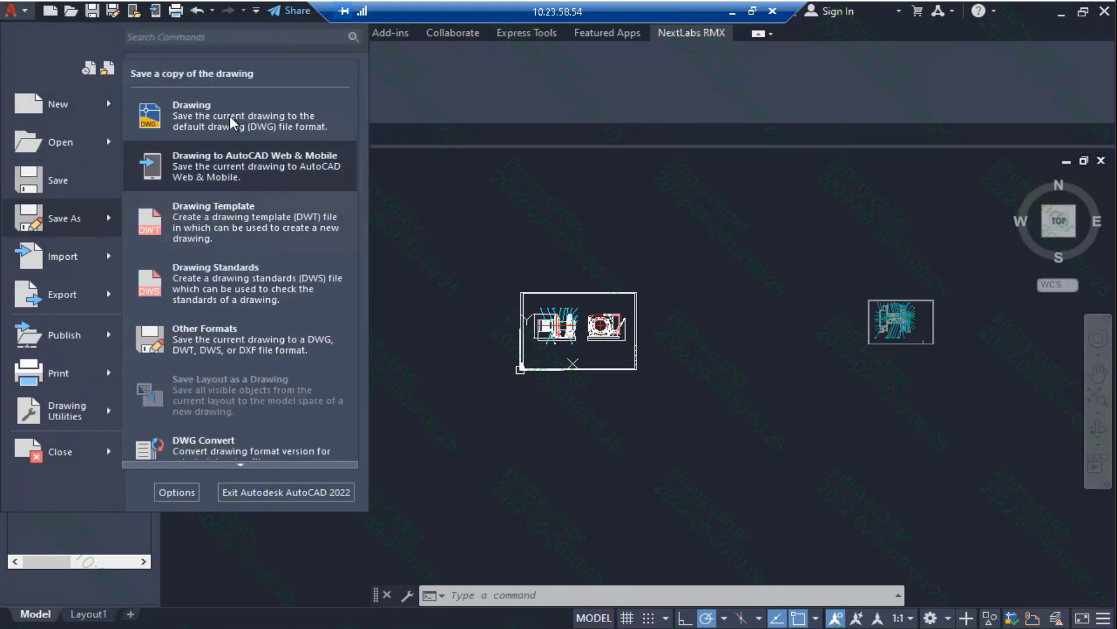
pyautogui.click(230, 118)
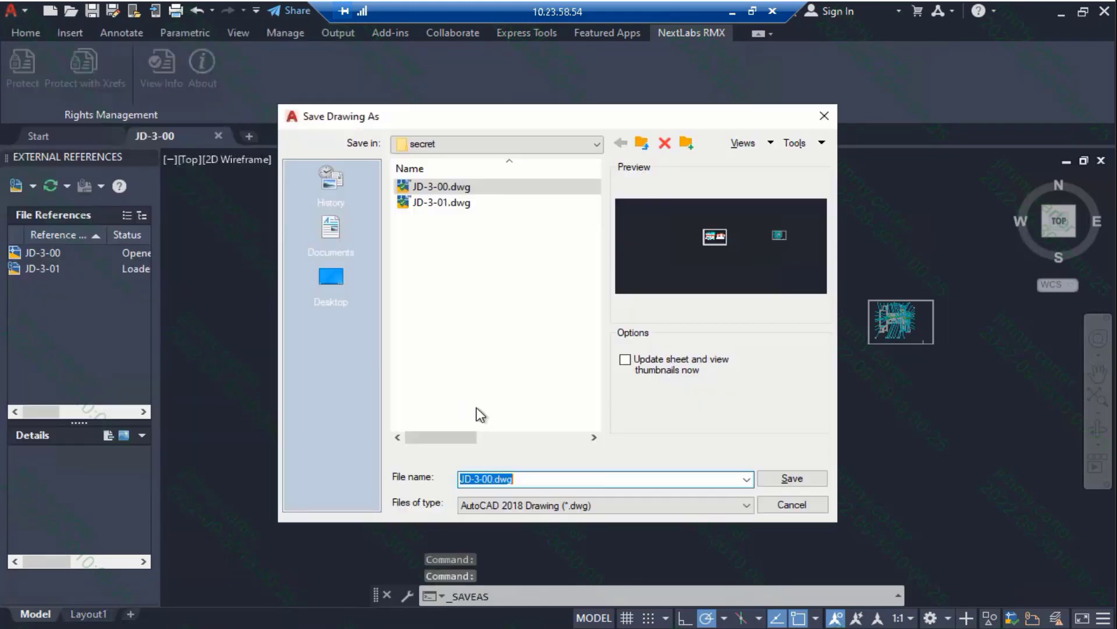
pyautogui.moveTo(493, 481); pyautogui.dragTo(439, 489)
pyautogui.write('copy1')
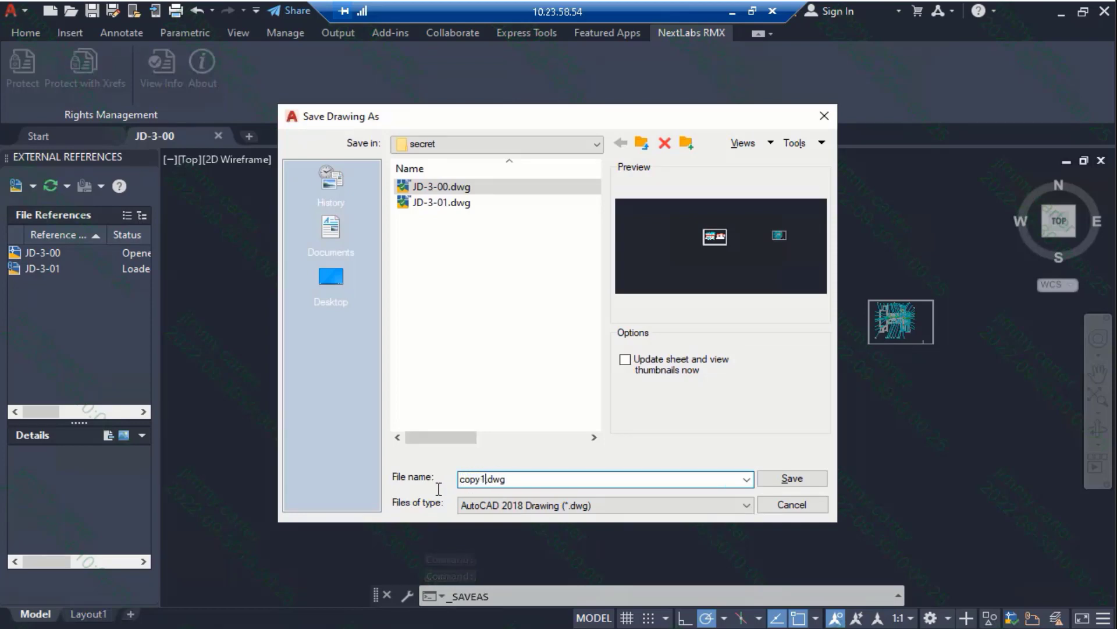
pyautogui.click(798, 483)
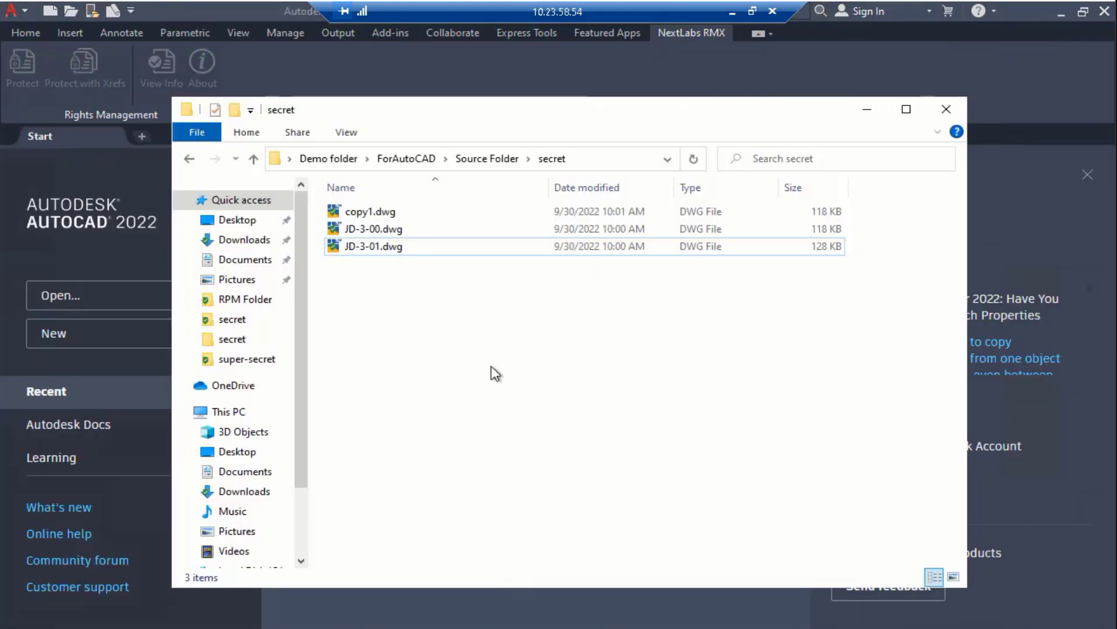
# Open copy1.dwg from the secret folder and view its classification and permissions information.
pyautogui.click(361, 212)
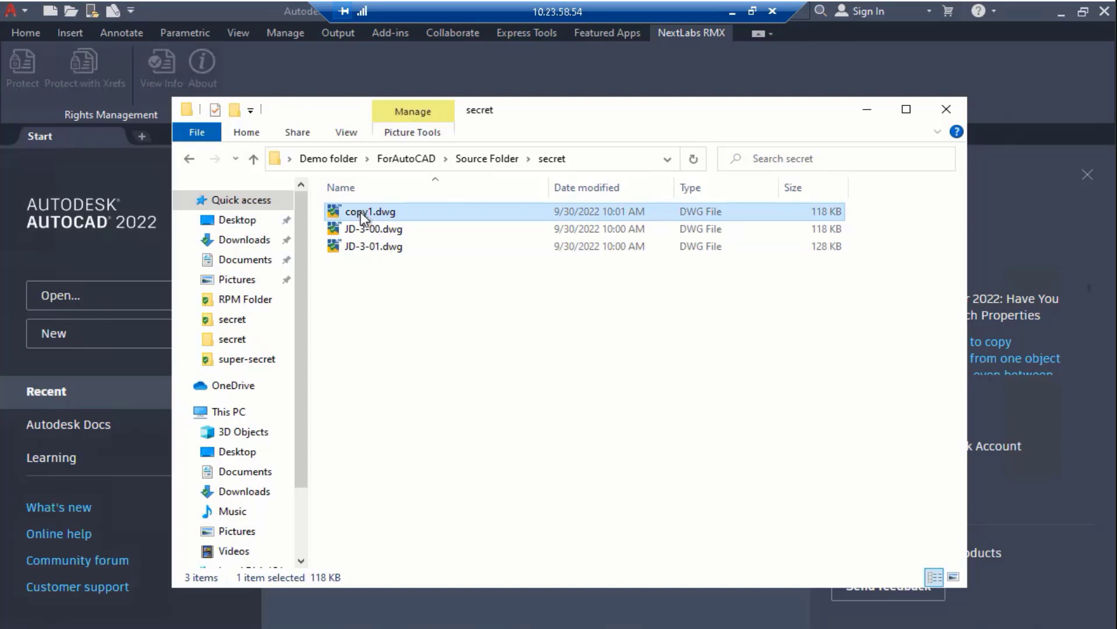
pyautogui.doubleClick(424, 211)
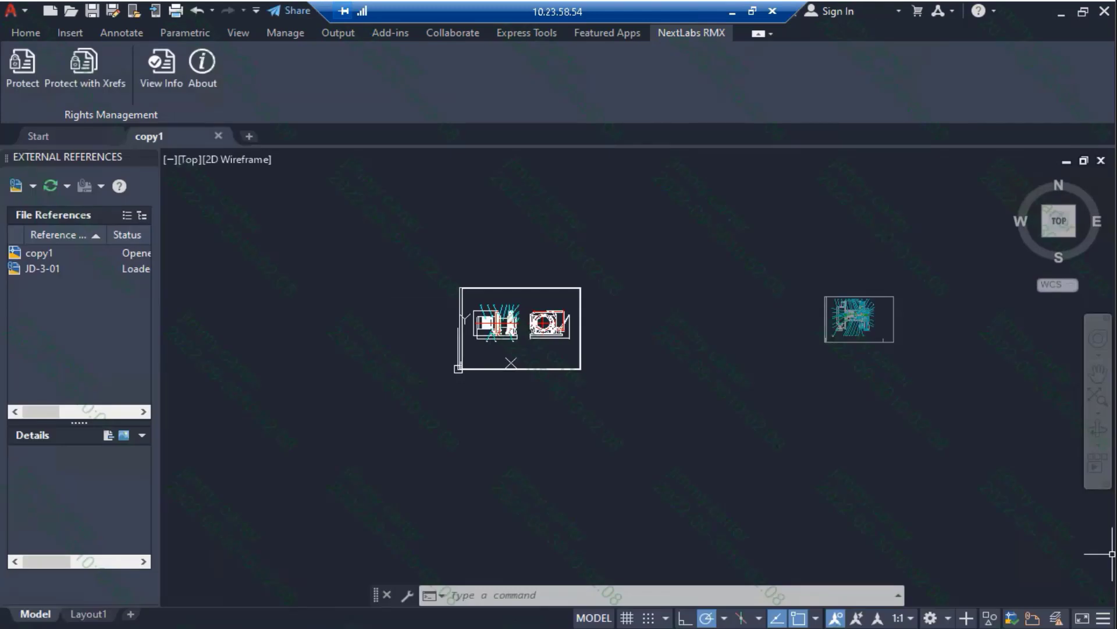
pyautogui.click(150, 83)
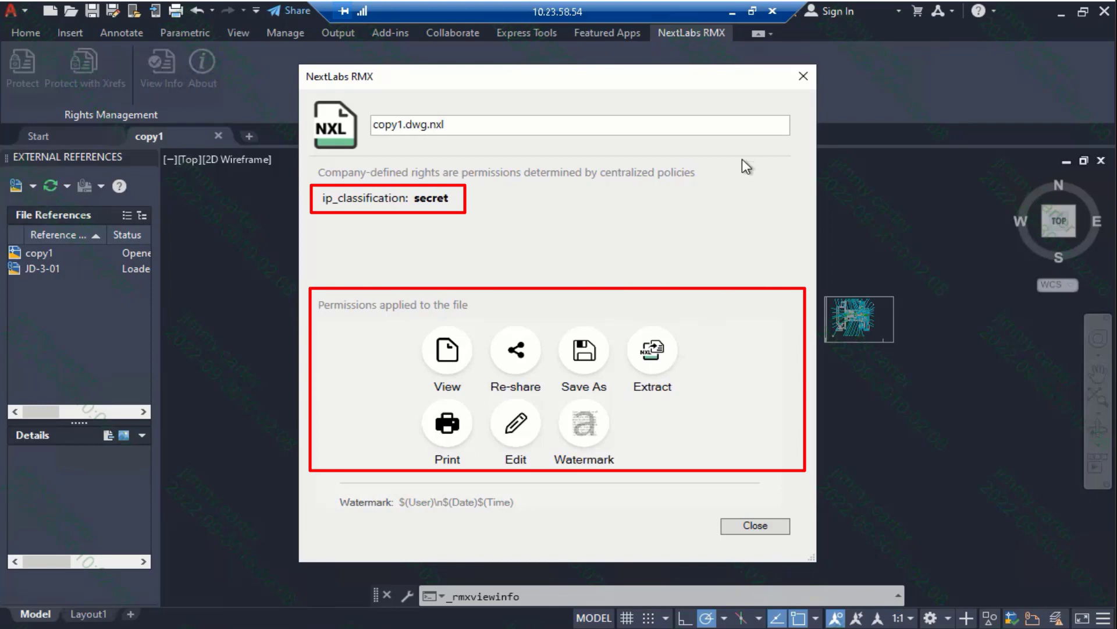
pyautogui.click(803, 74)
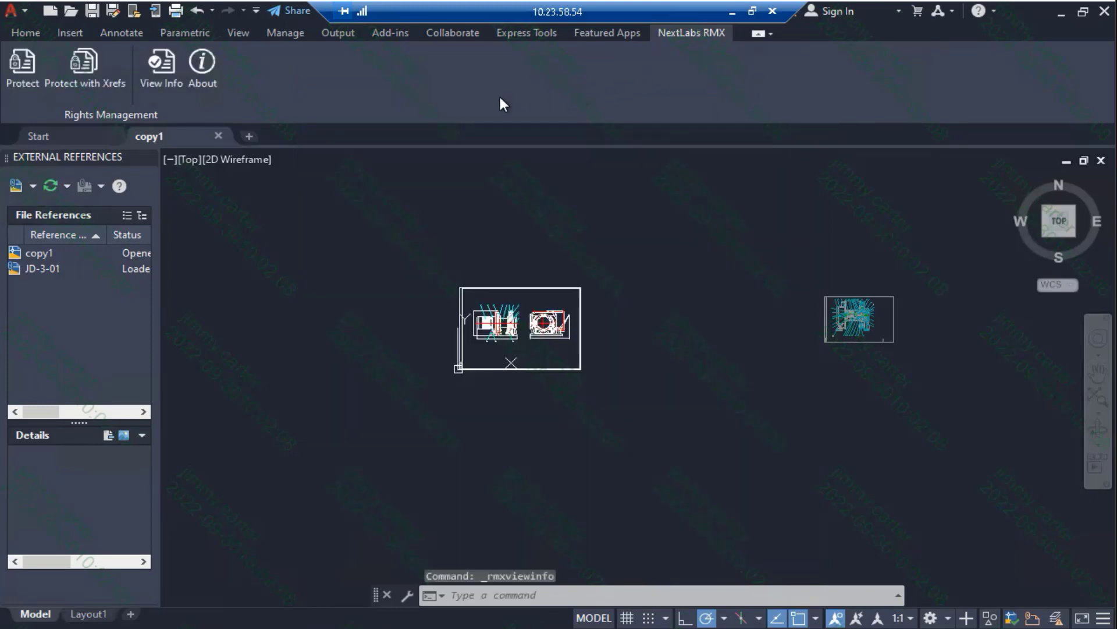
# Export the copy1 drawing in DWF format as copy1.dwf to the Destination Folder.
pyautogui.click(19, 8)
pyautogui.moveTo(105, 296)
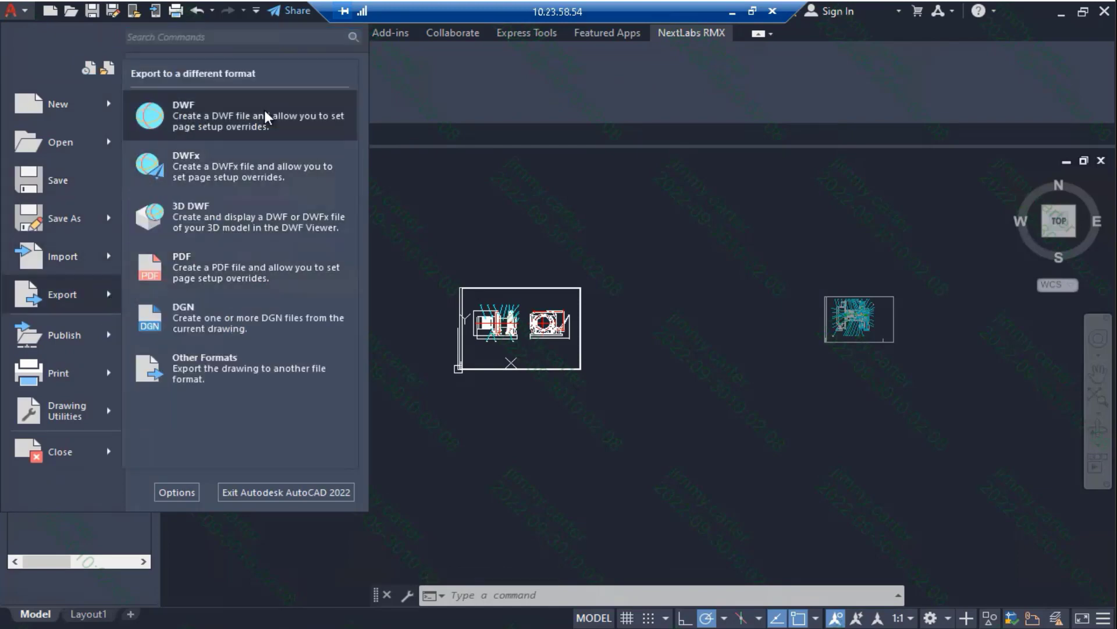
pyautogui.click(232, 111)
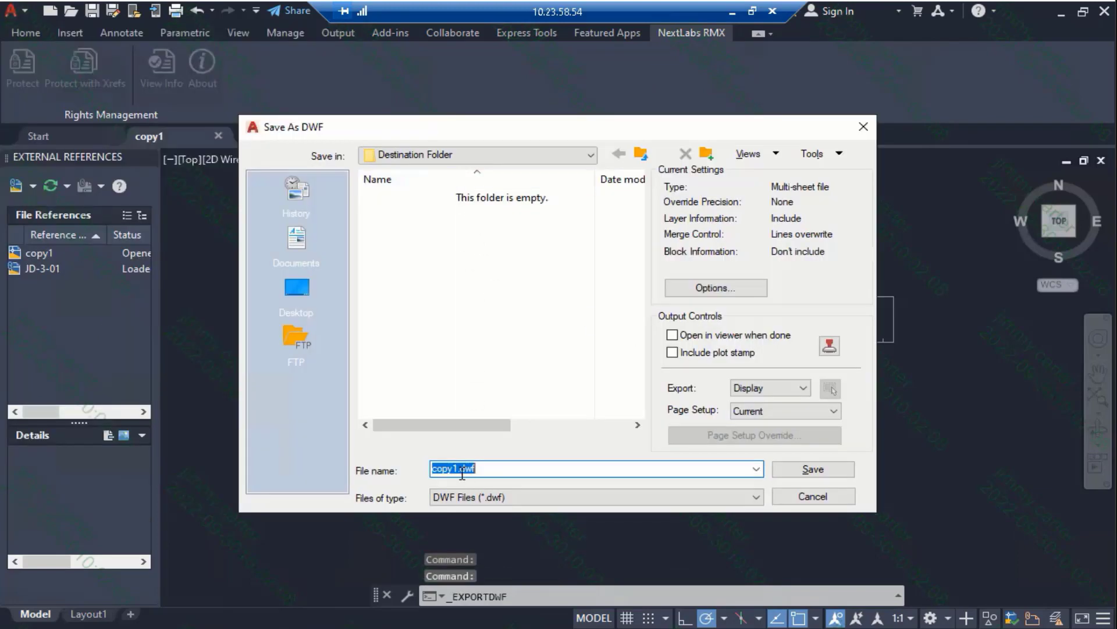
pyautogui.click(808, 472)
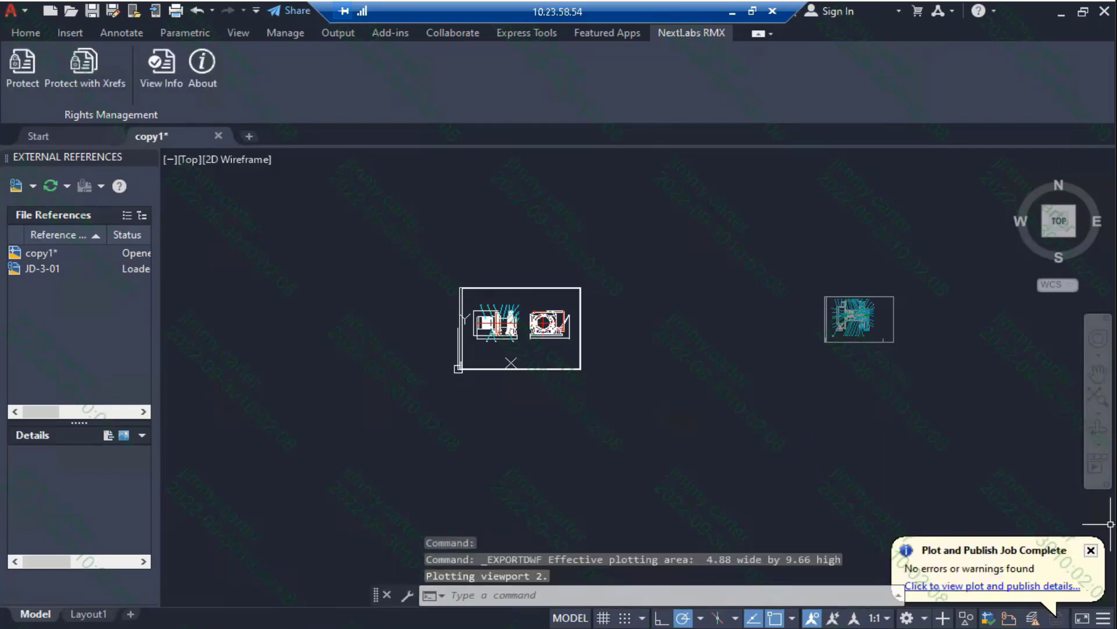
# Switch to File Explorer, go to ForAutoCAD's Destination Folder, and view the SkyDRM file info of copy1.dwf.nxl.
pyautogui.hotkey('alt', 'Tab')
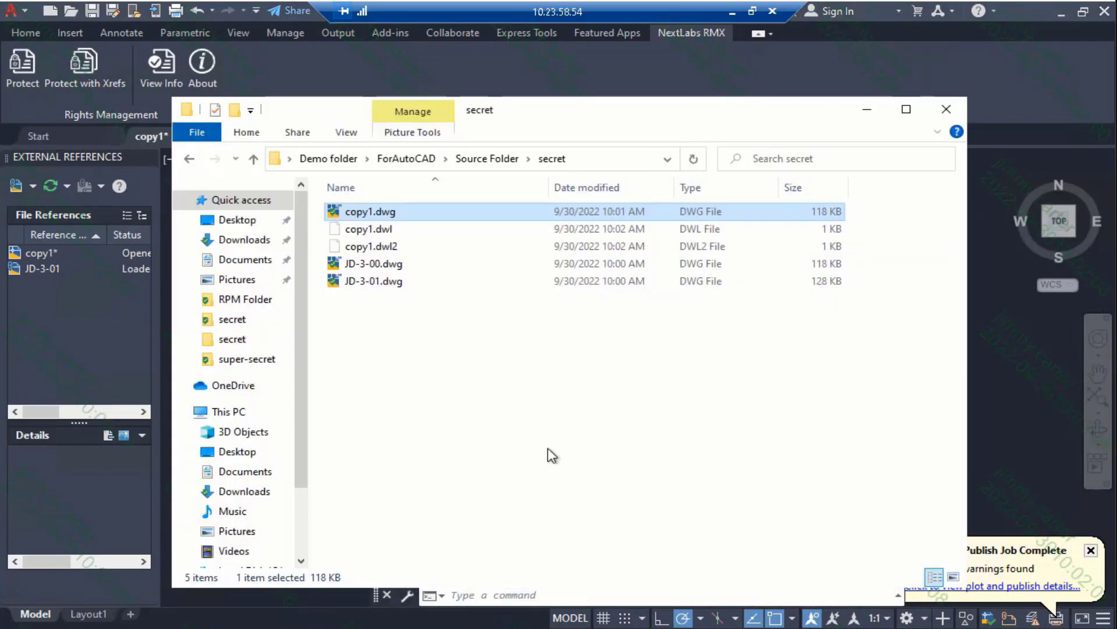
pyautogui.moveTo(669, 119)
pyautogui.mouseDown()
pyautogui.moveTo(663, 91)
pyautogui.moveTo(660, 109)
pyautogui.mouseUp()
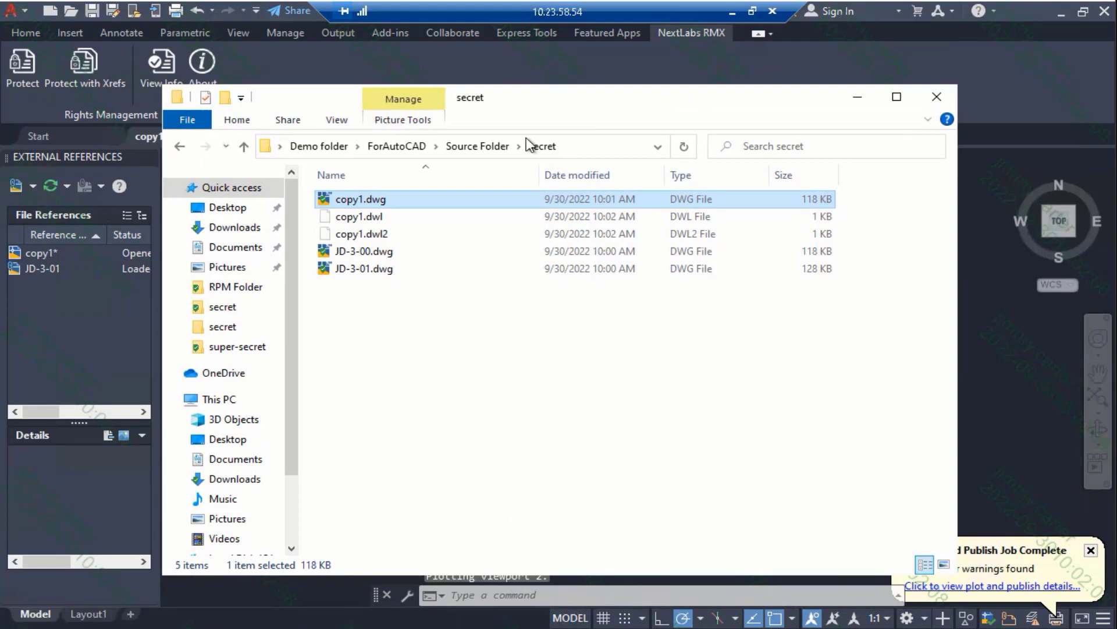
pyautogui.click(404, 145)
pyautogui.doubleClick(356, 198)
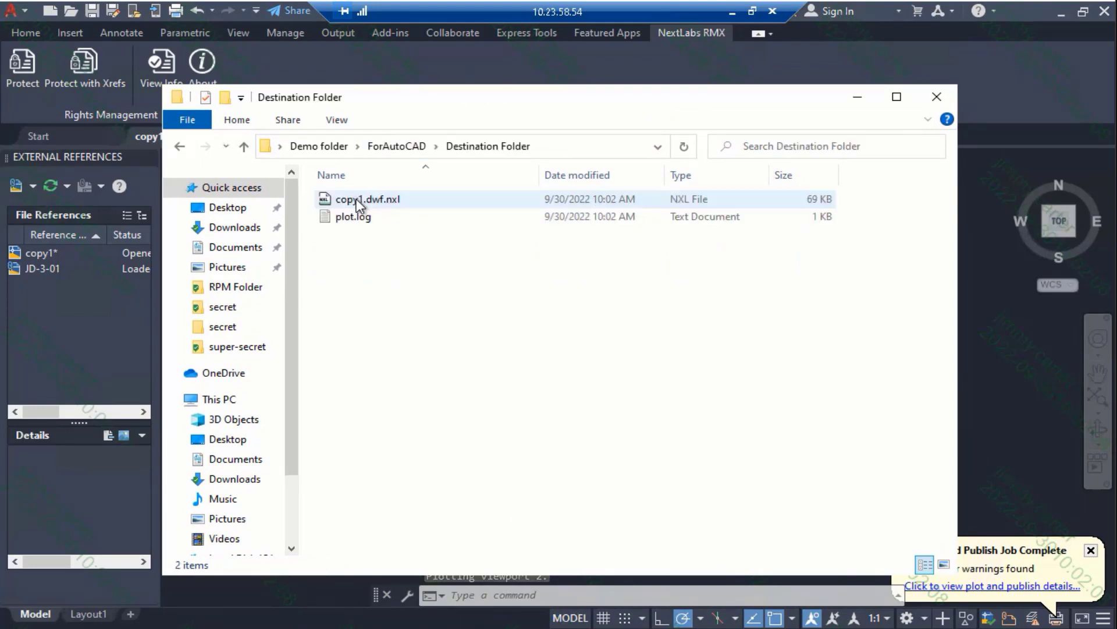
pyautogui.click(400, 198)
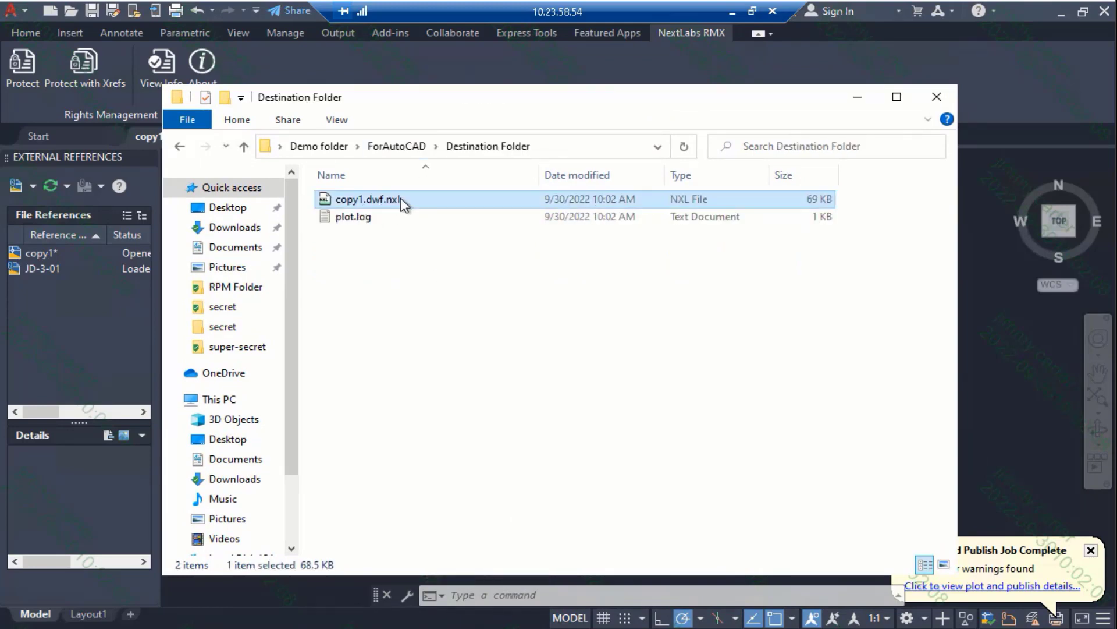
pyautogui.rightClick(400, 198)
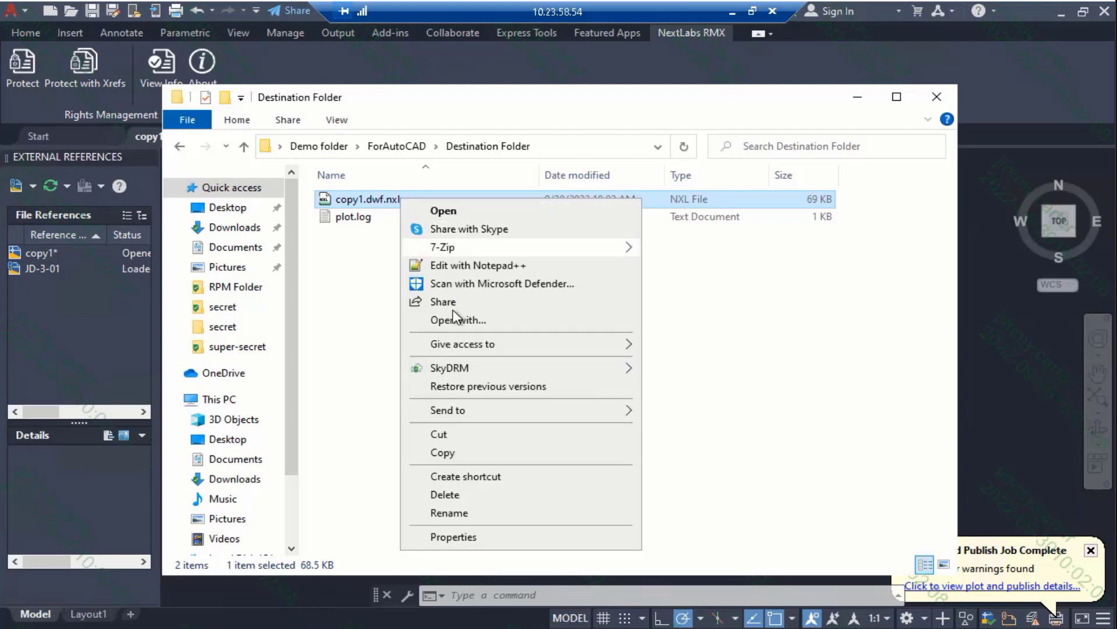
pyautogui.moveTo(463, 369)
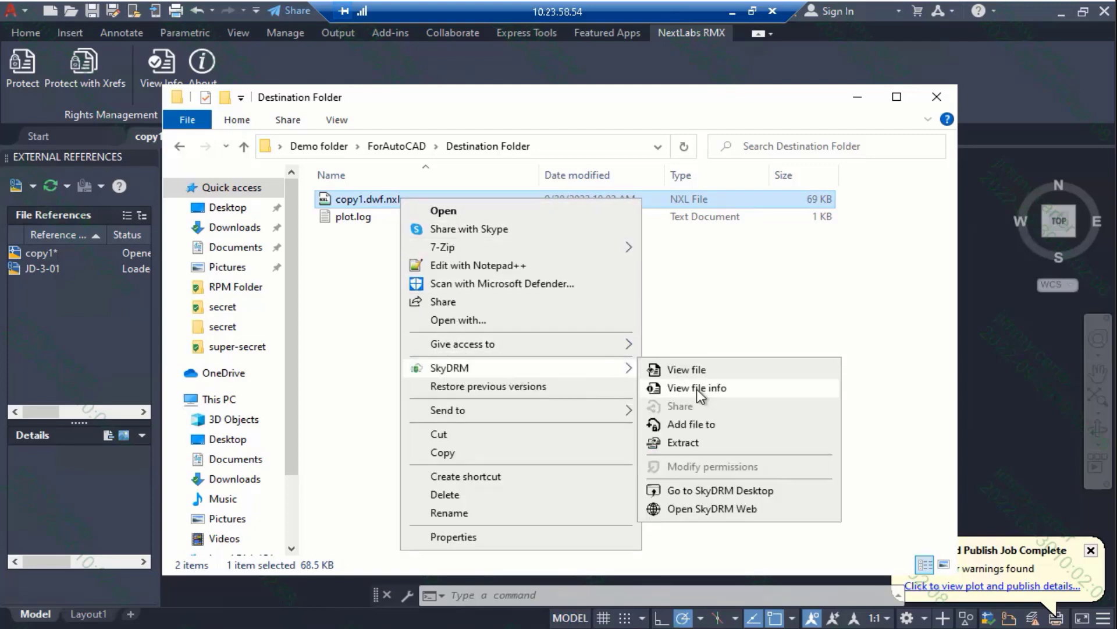
pyautogui.click(697, 389)
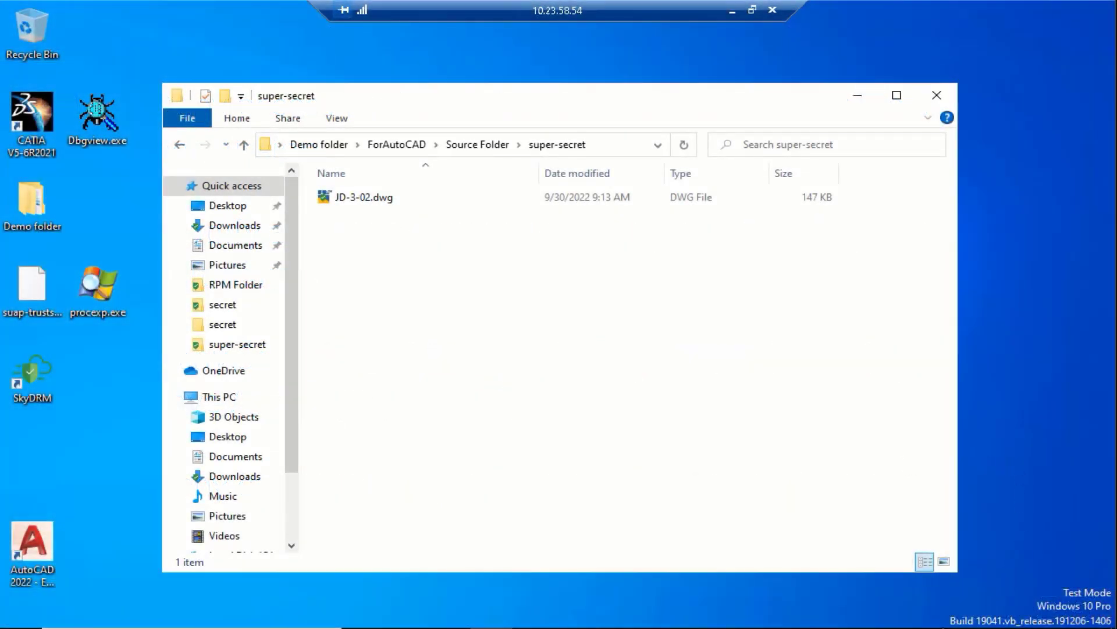
# Check which rights-management account is signed in and try to open JD-3-02.dwg from the super-secret folder.
pyautogui.click(946, 617)
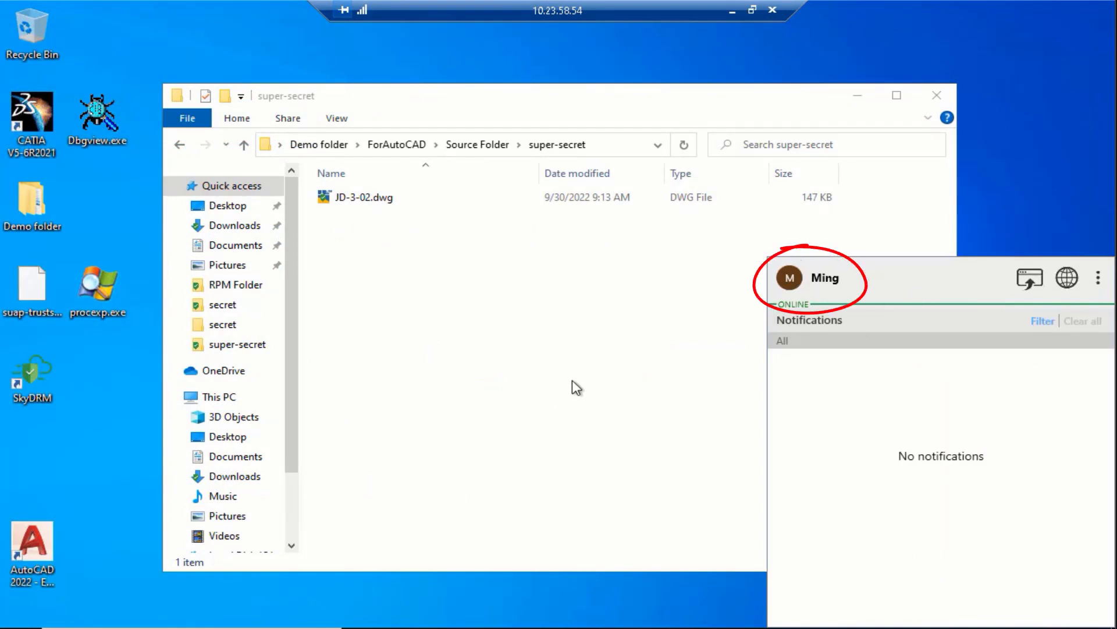
pyautogui.click(609, 378)
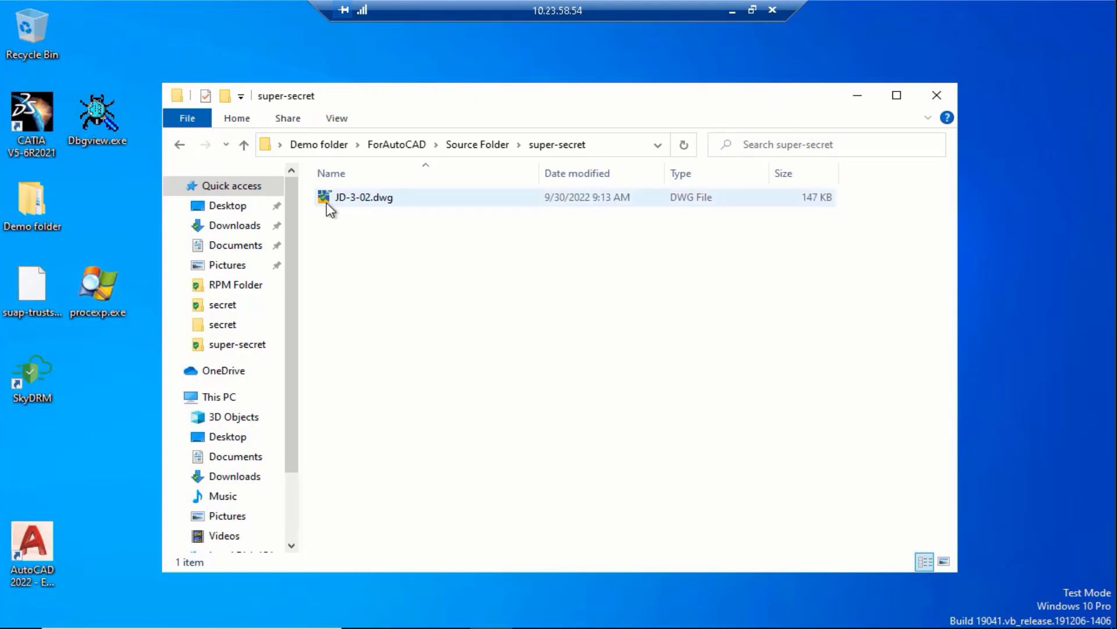
pyautogui.doubleClick(458, 203)
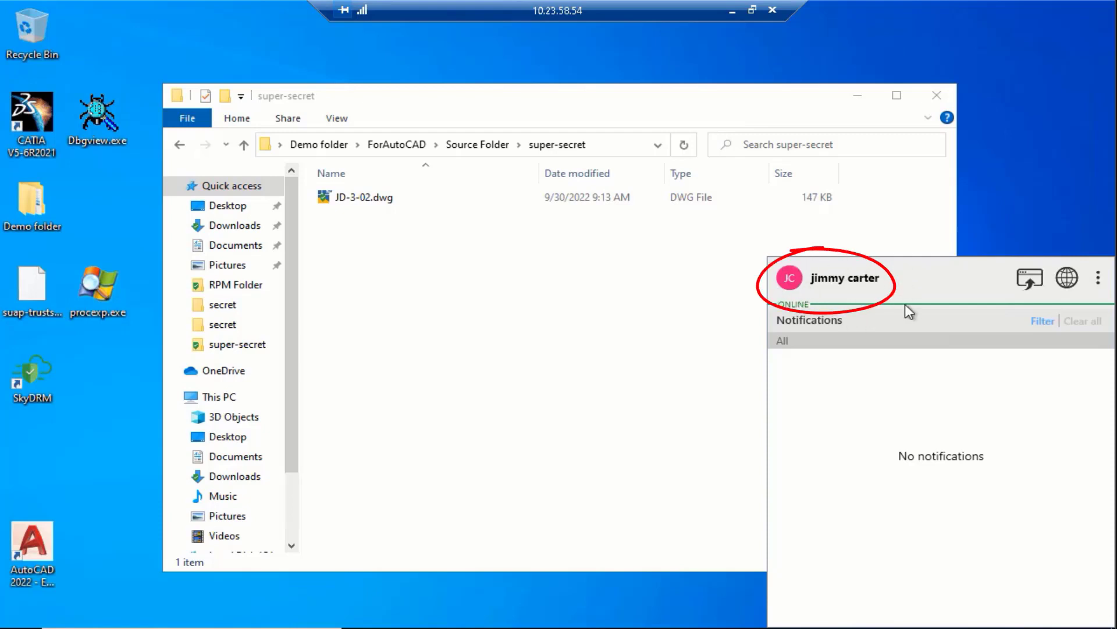
# Open JD-3-02.dwg from the super-secret folder under the other signed-in account and acknowledge the Edit permission warning.
pyautogui.click(592, 314)
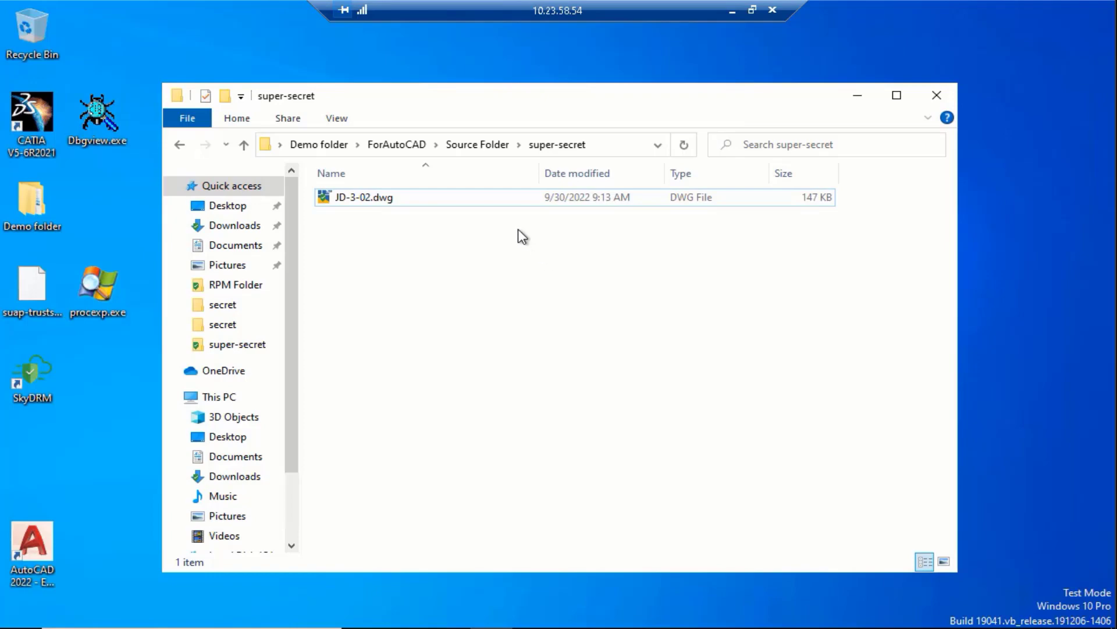
pyautogui.doubleClick(407, 201)
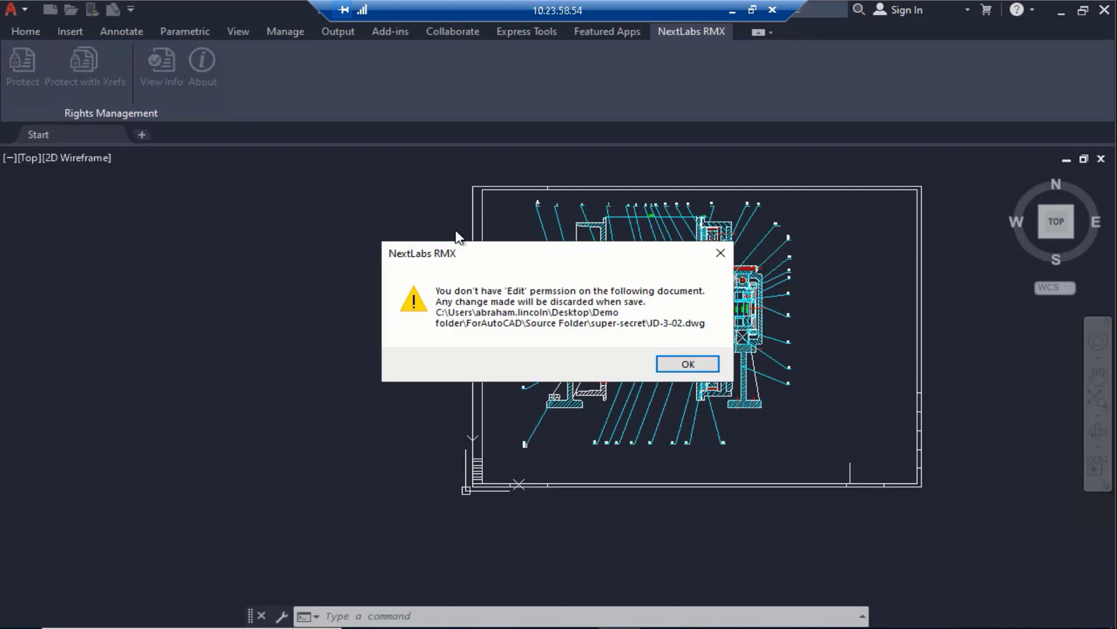
pyautogui.click(688, 364)
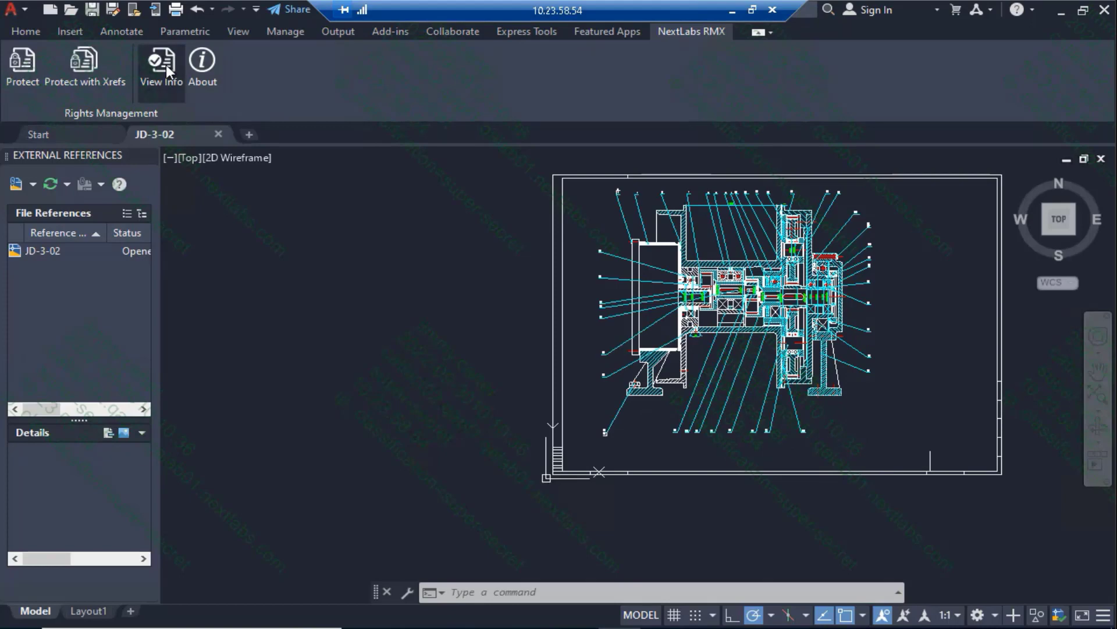
# View the rights info of JD-3-02 and try to save a copy of it, dismissing the permission message.
pyautogui.click(170, 87)
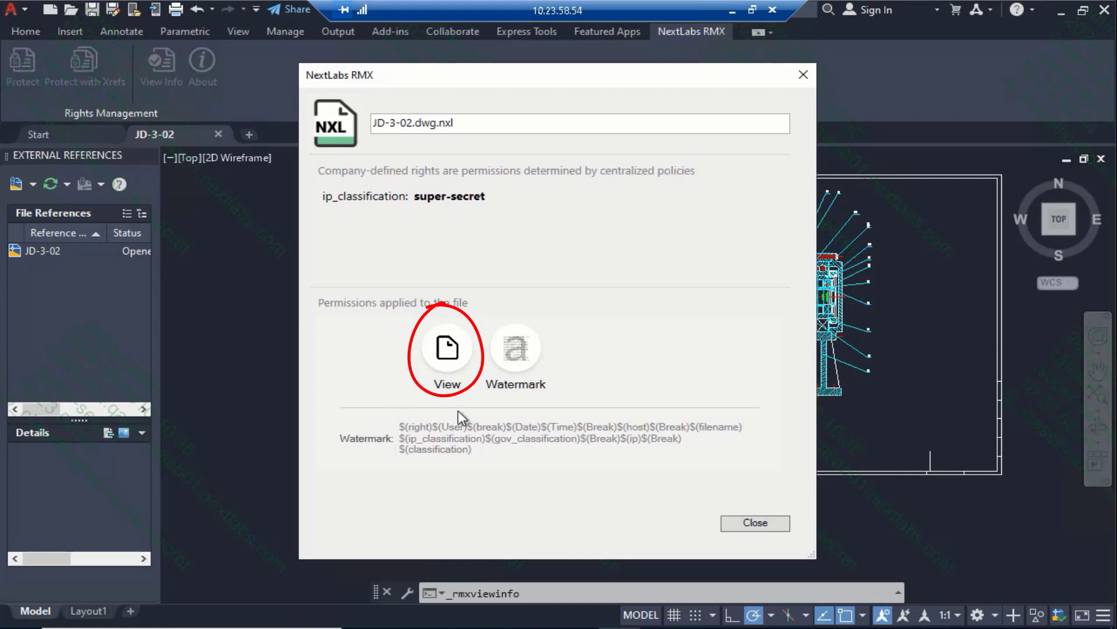
pyautogui.click(729, 524)
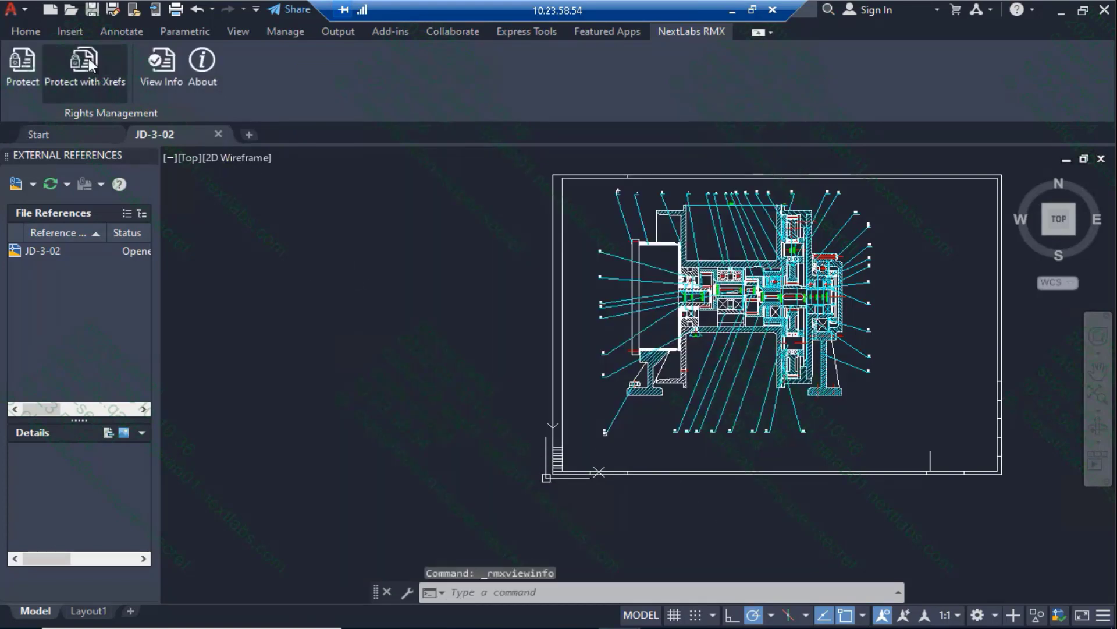
pyautogui.click(24, 12)
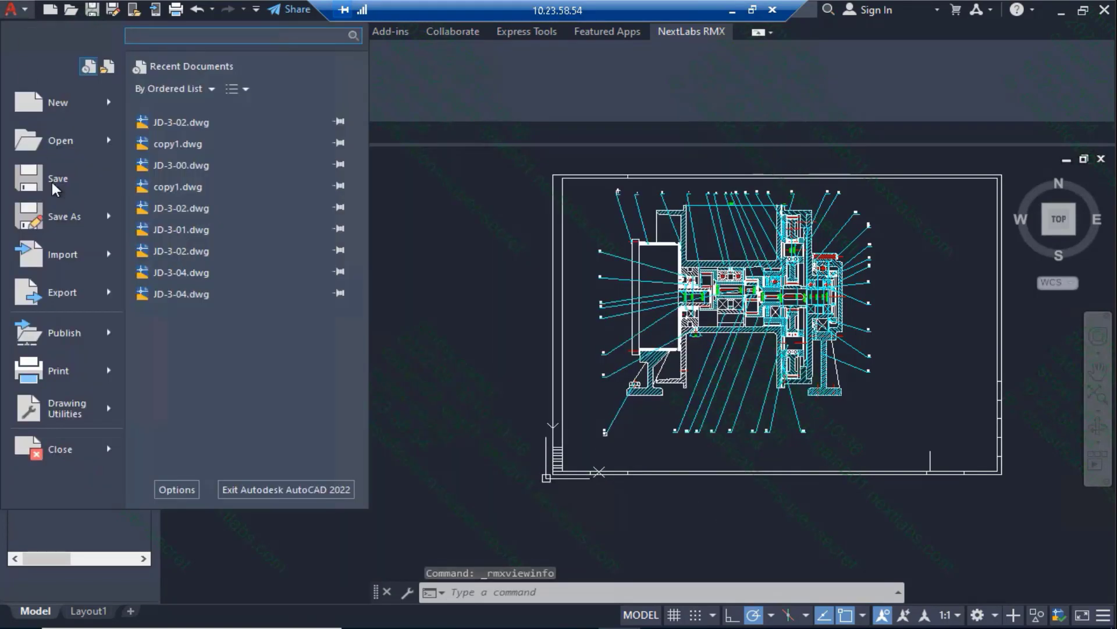
pyautogui.click(90, 216)
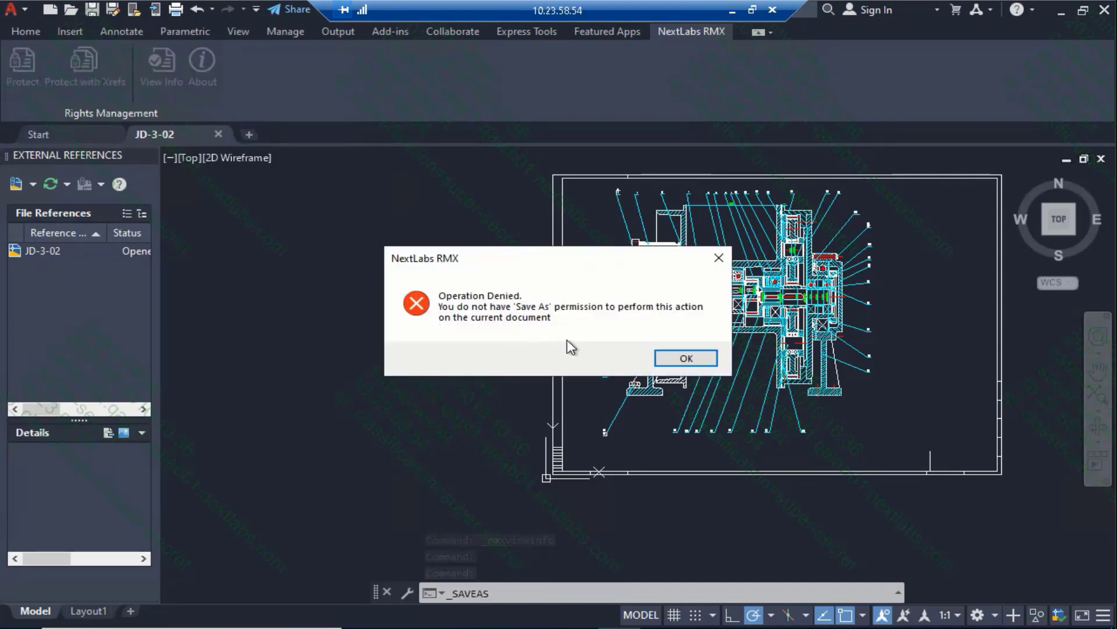
pyautogui.click(696, 364)
# Open the Snipping Tool and try to capture a new snip of the JD-3-02 drawing area.
pyautogui.press('super')
pyautogui.write('s')
pyautogui.click(265, 193)
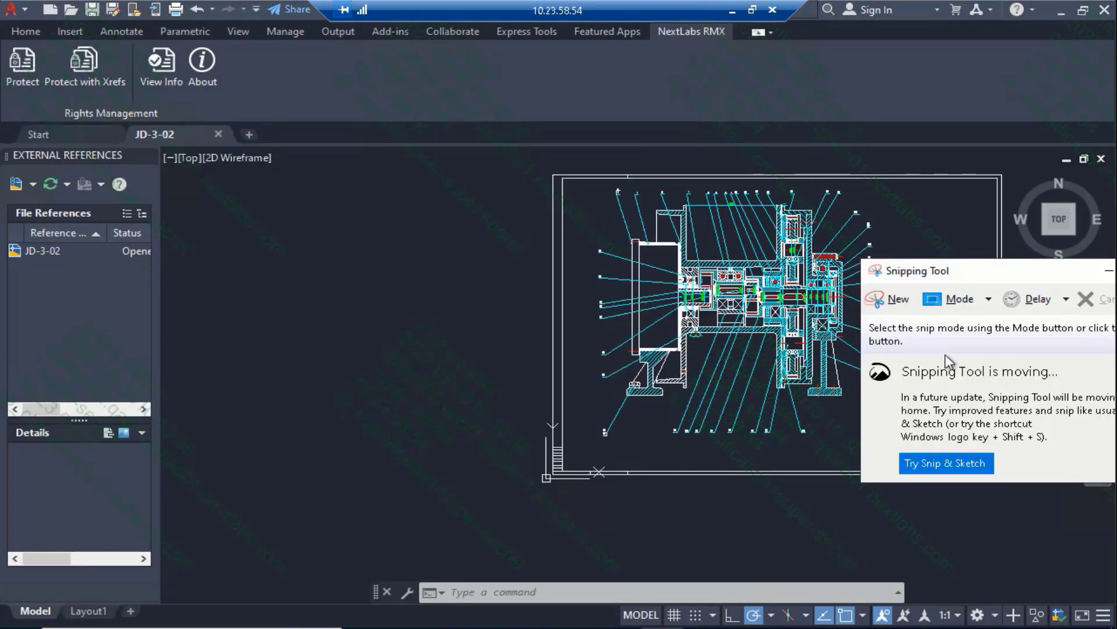
pyautogui.click(899, 308)
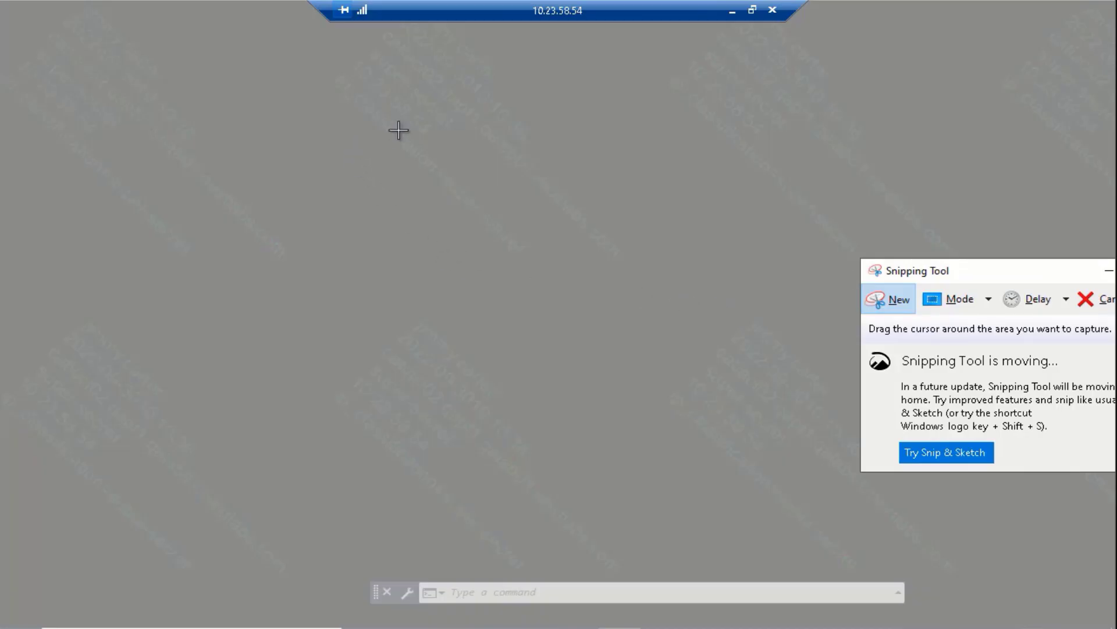
pyautogui.moveTo(322, 134); pyautogui.dragTo(1063, 573)
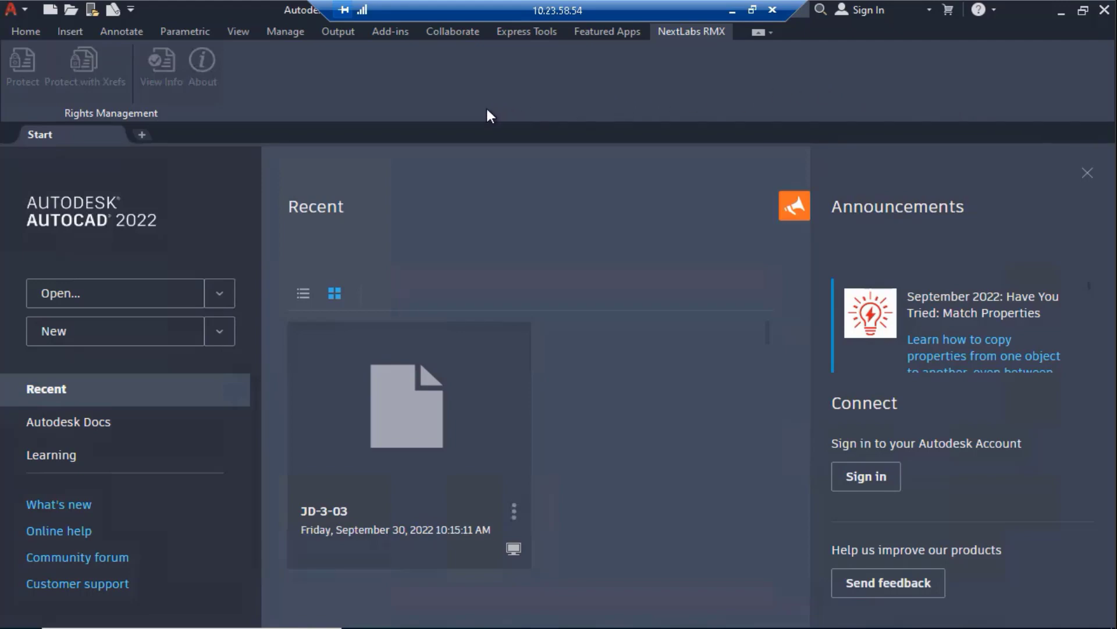
# Open JD-3-03.dwg from the secret folder and select its own entry among the external references.
pyautogui.click(72, 9)
pyautogui.click(409, 236)
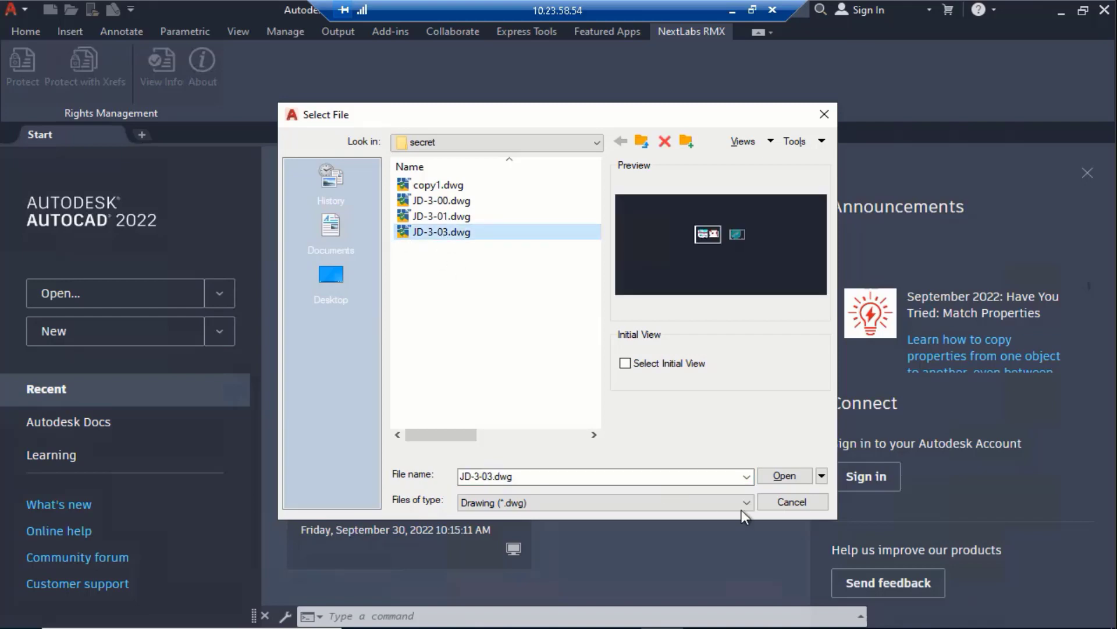
pyautogui.click(785, 475)
pyautogui.moveTo(51, 249)
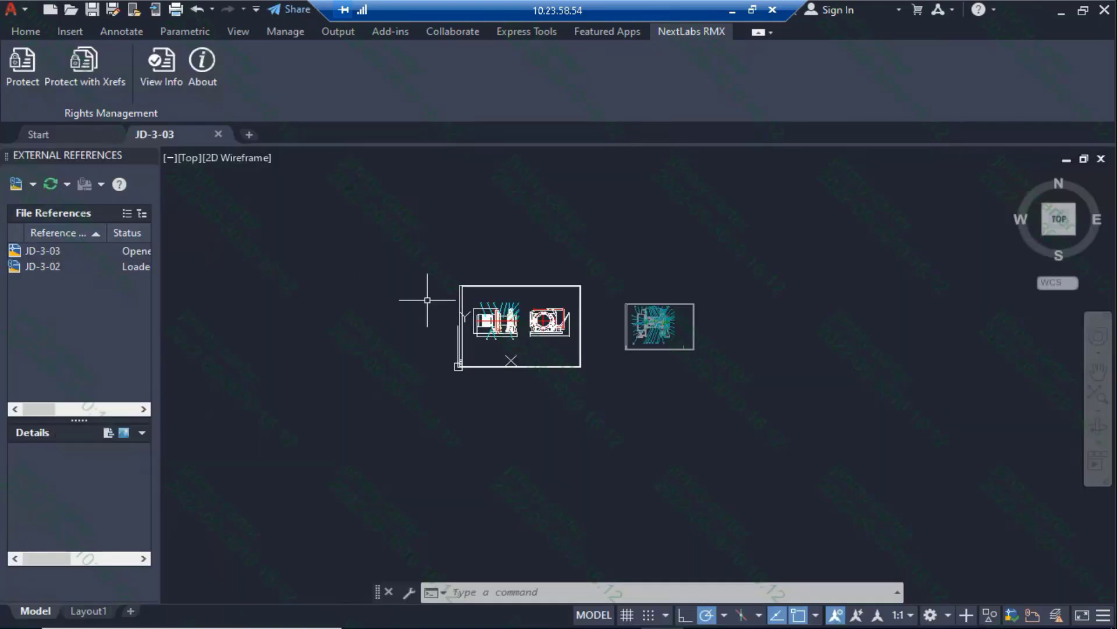
pyautogui.scroll(2, 409, 345)
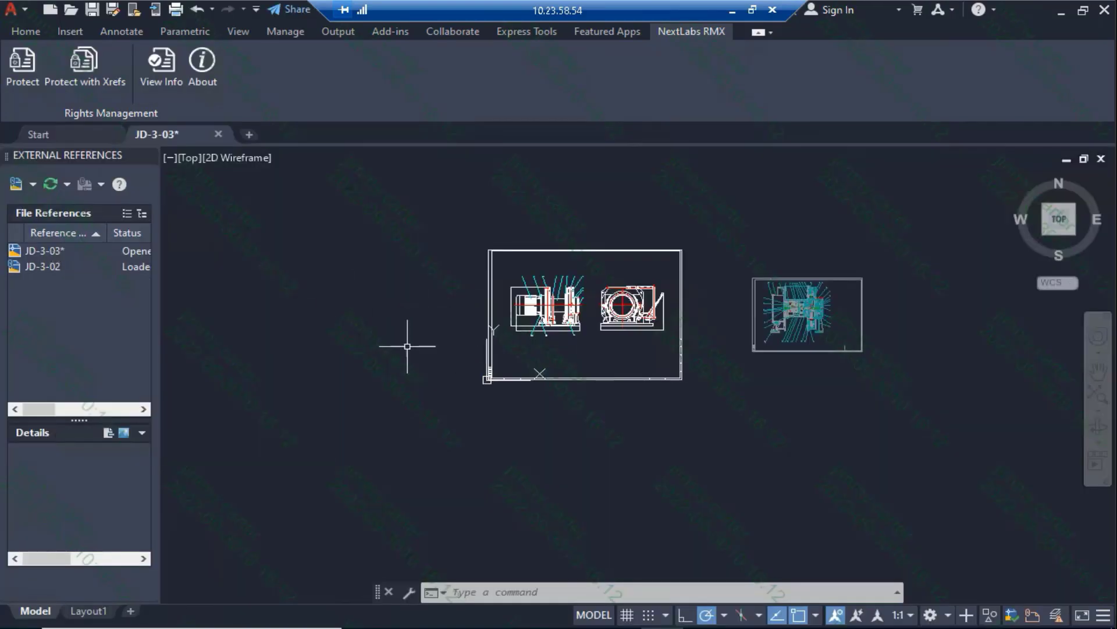
pyautogui.click(52, 252)
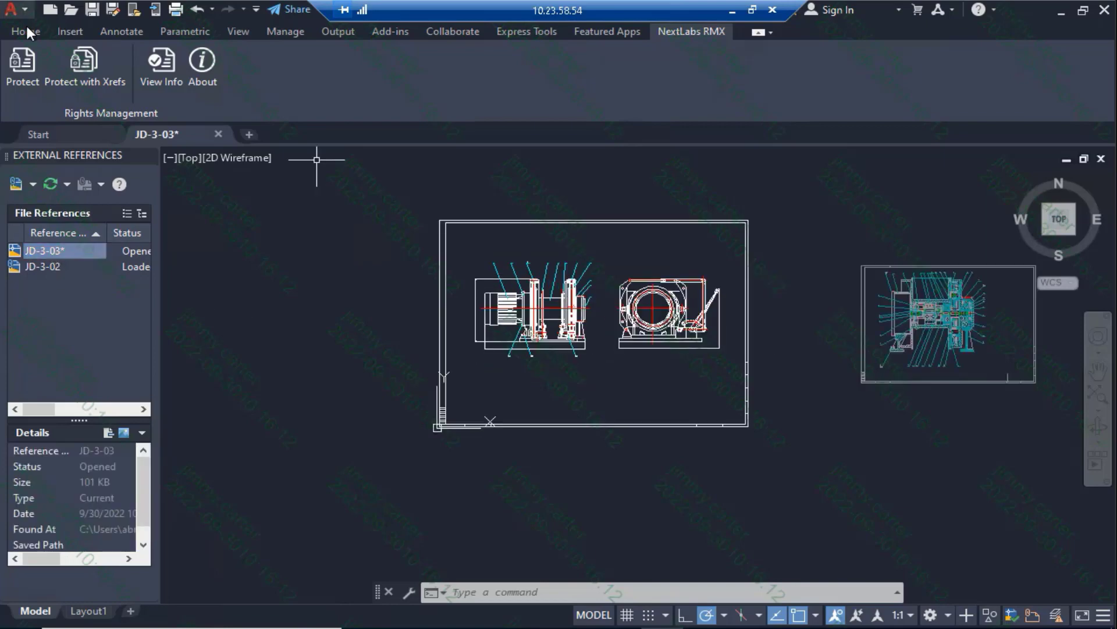
# Draw a closed triangle with the Line command beneath the two views, ending at the lower corner of the JD-3-03 frame.
pyautogui.click(26, 32)
pyautogui.click(20, 64)
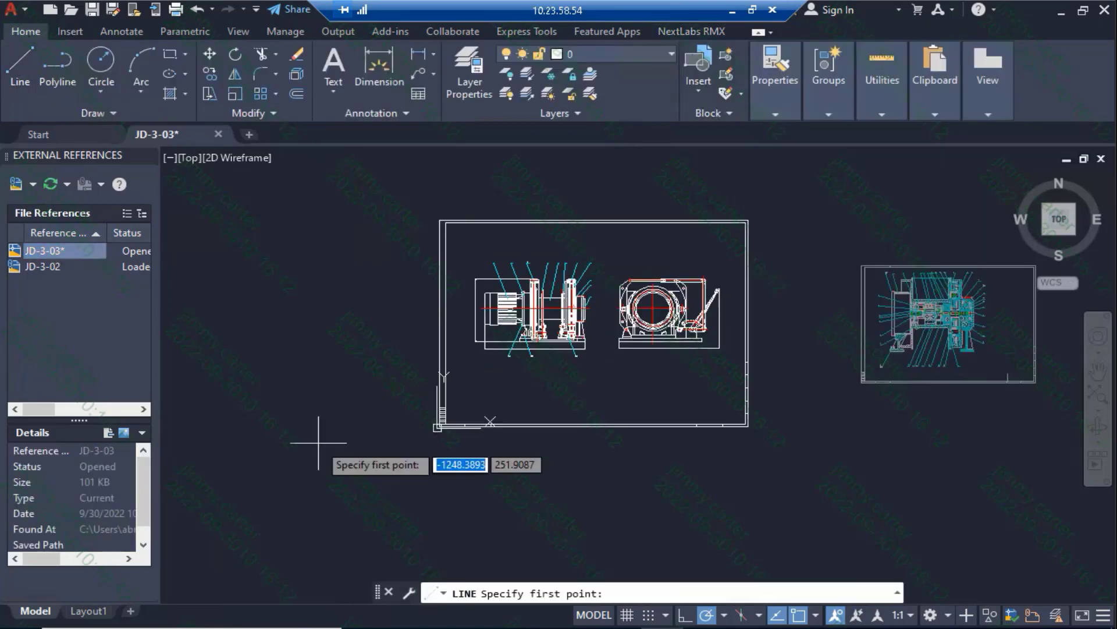
pyautogui.click(475, 394)
pyautogui.click(684, 394)
pyautogui.click(747, 423)
pyautogui.write('close')
pyautogui.press('Return')
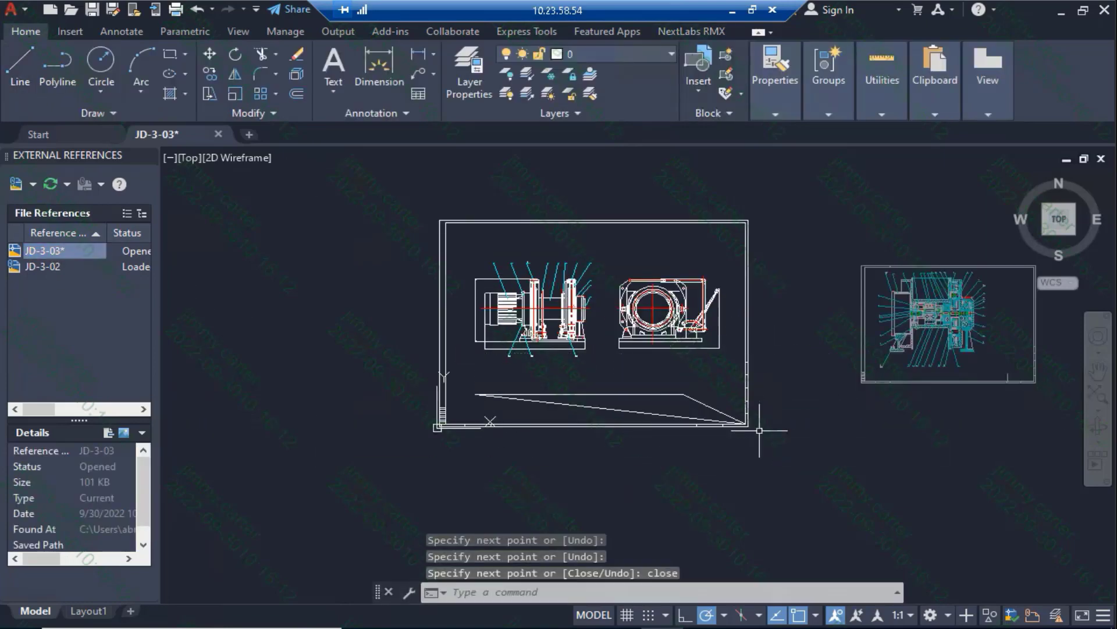
# Open the JD-3-02 external reference from JD-3-03 and acknowledge the Edit permission warning.
pyautogui.click(34, 270)
pyautogui.rightClick(34, 270)
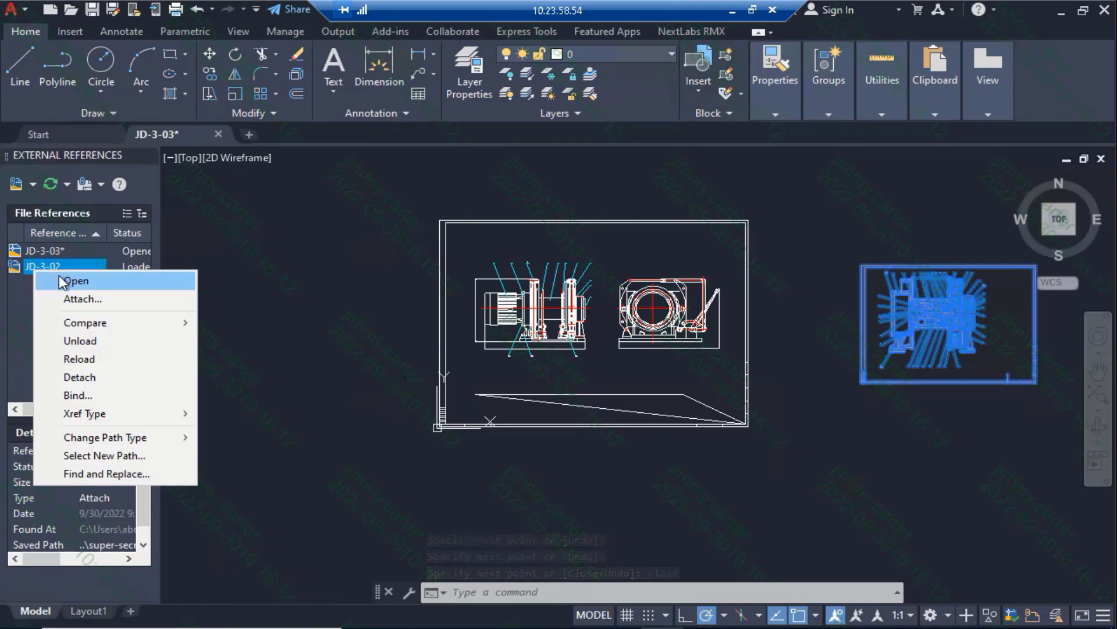
pyautogui.click(61, 279)
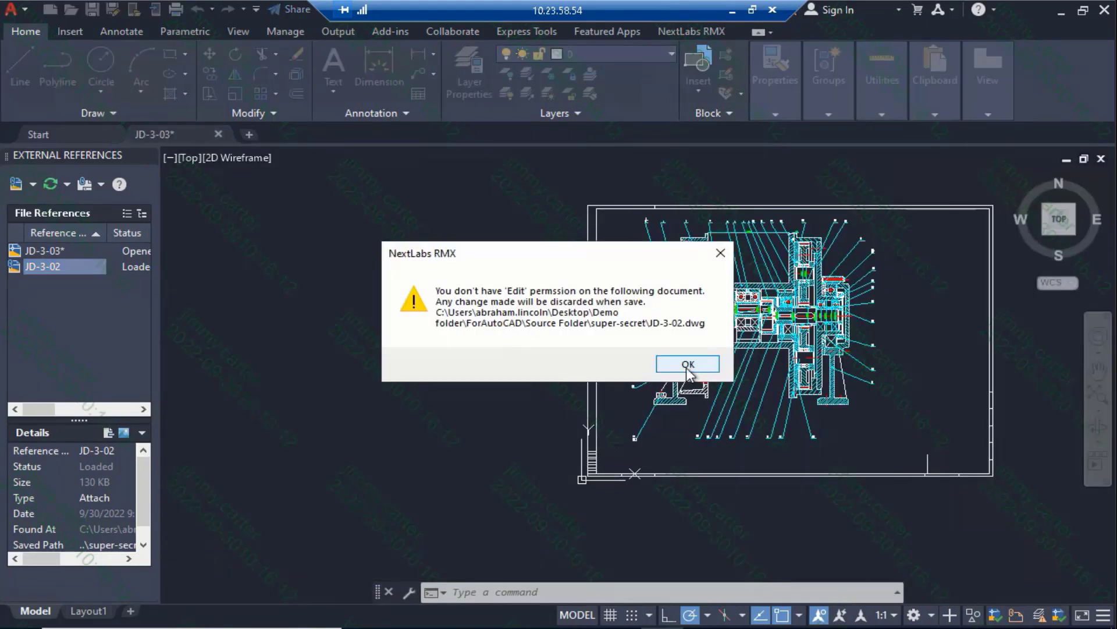
pyautogui.click(688, 364)
# Draw a vertical line beside the assembly view in JD-3-02, running down to the frame's lower edge, and try to close it.
pyautogui.click(23, 45)
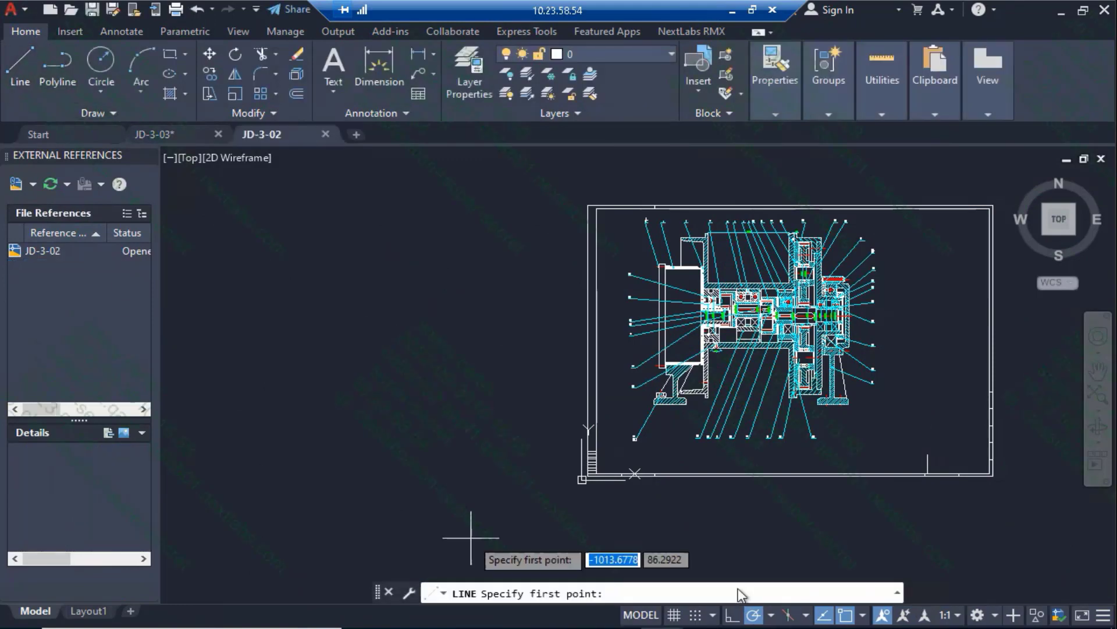
pyautogui.click(956, 269)
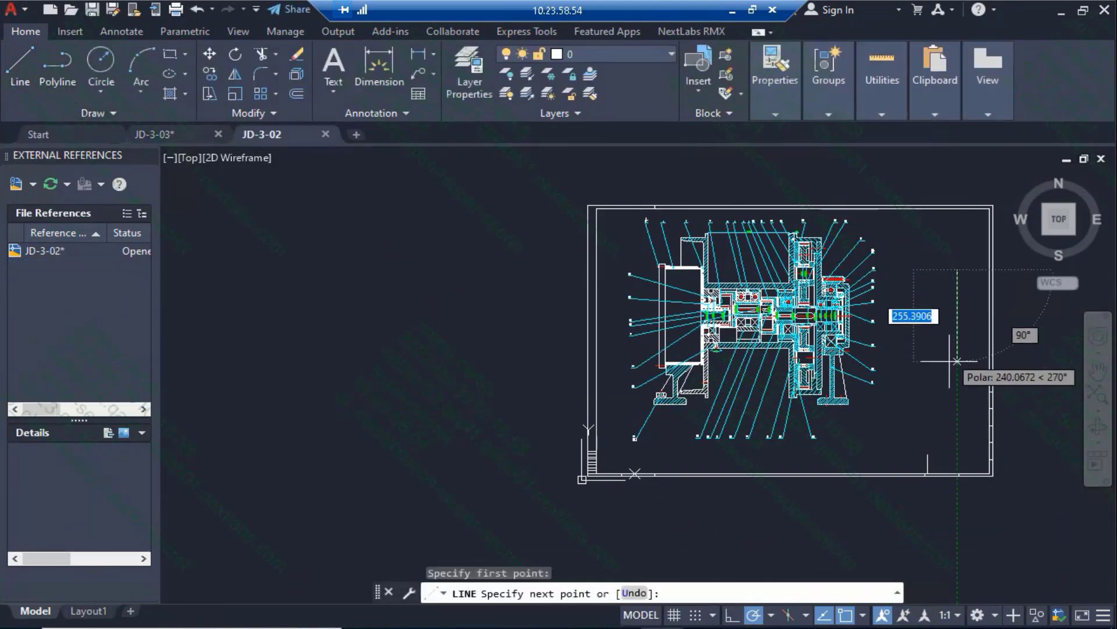
pyautogui.click(957, 471)
pyautogui.write('close')
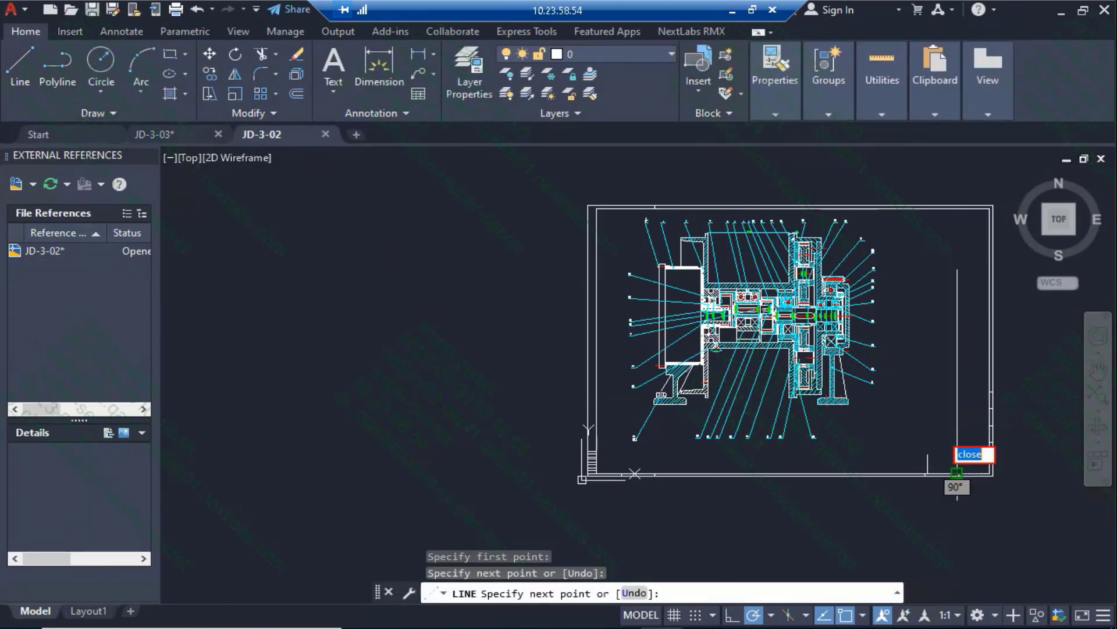
# Save JD-3-03 and close both drawings, accepting that the JD-3-02 changes are discarded.
pyautogui.click(159, 131)
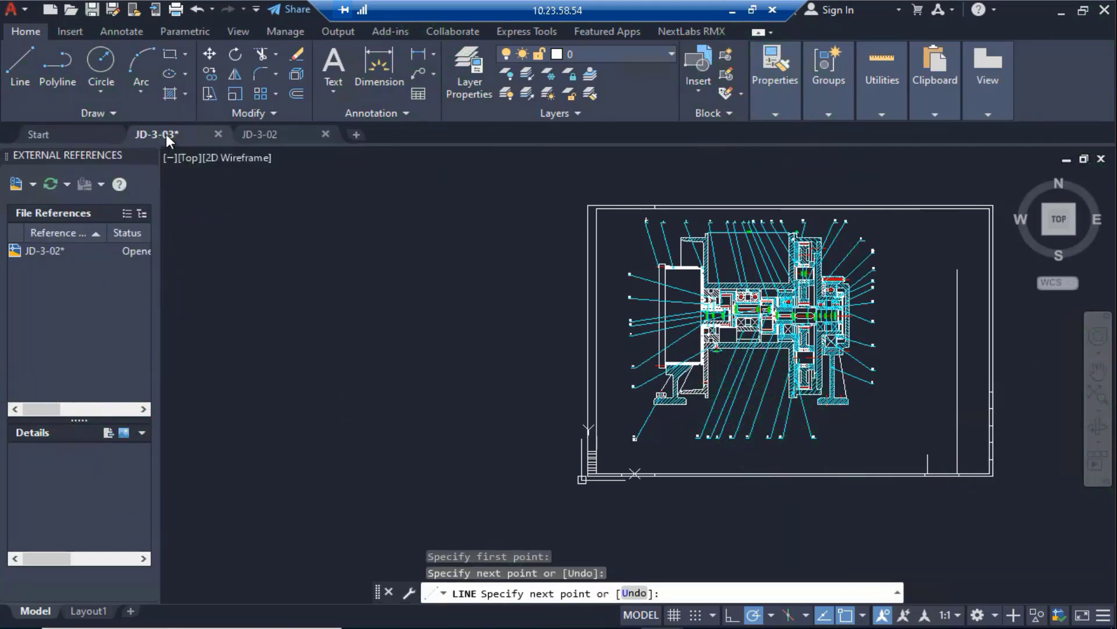
pyautogui.click(26, 12)
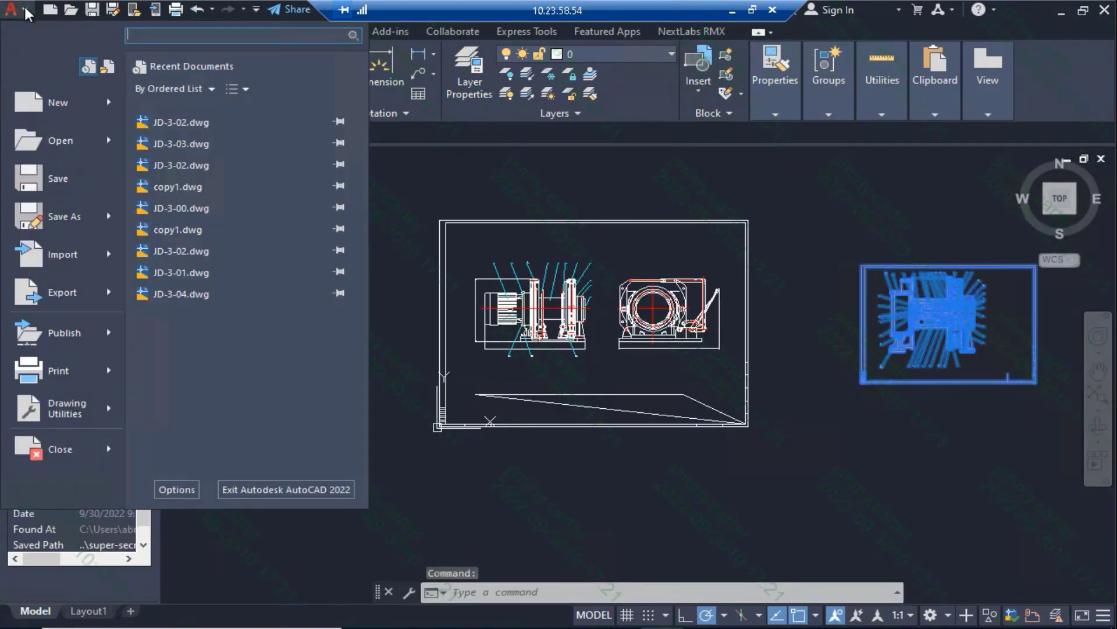
pyautogui.click(60, 190)
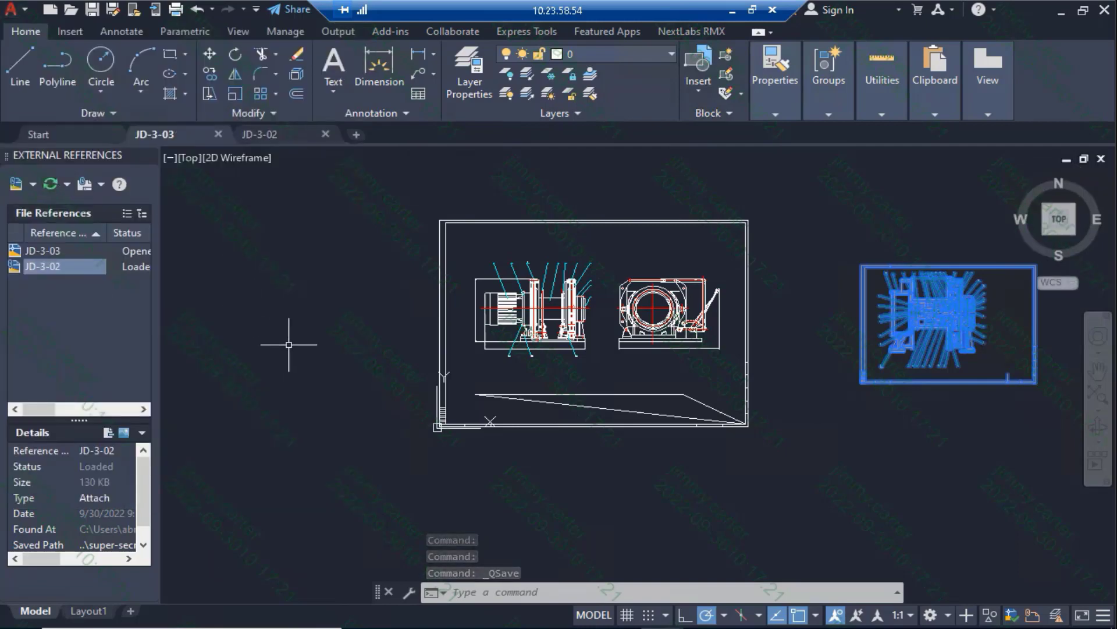
pyautogui.click(219, 134)
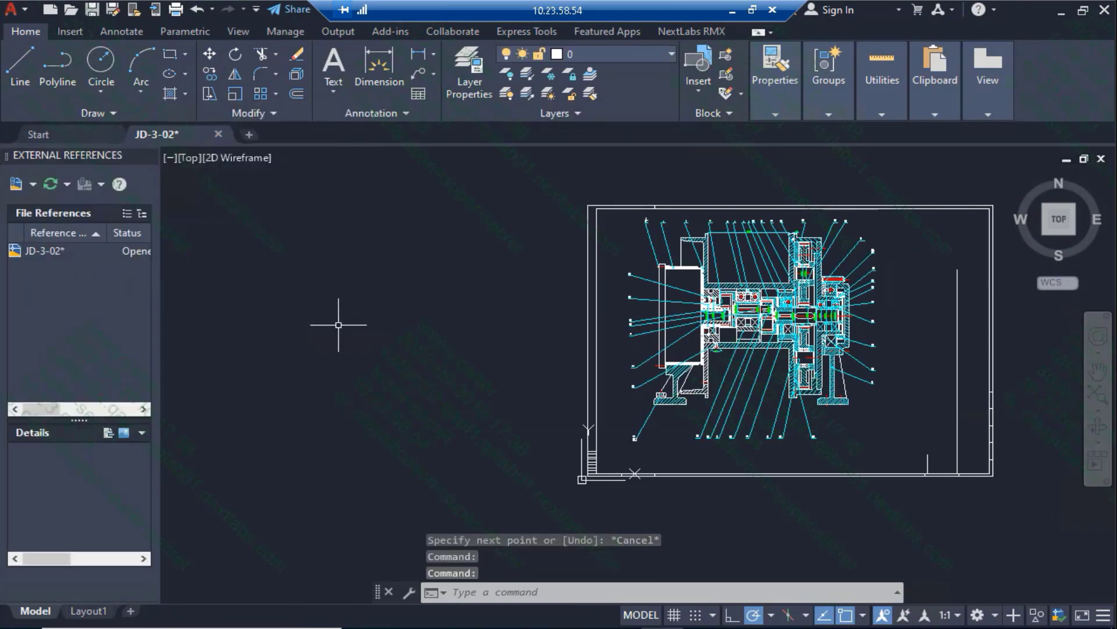
pyautogui.click(218, 134)
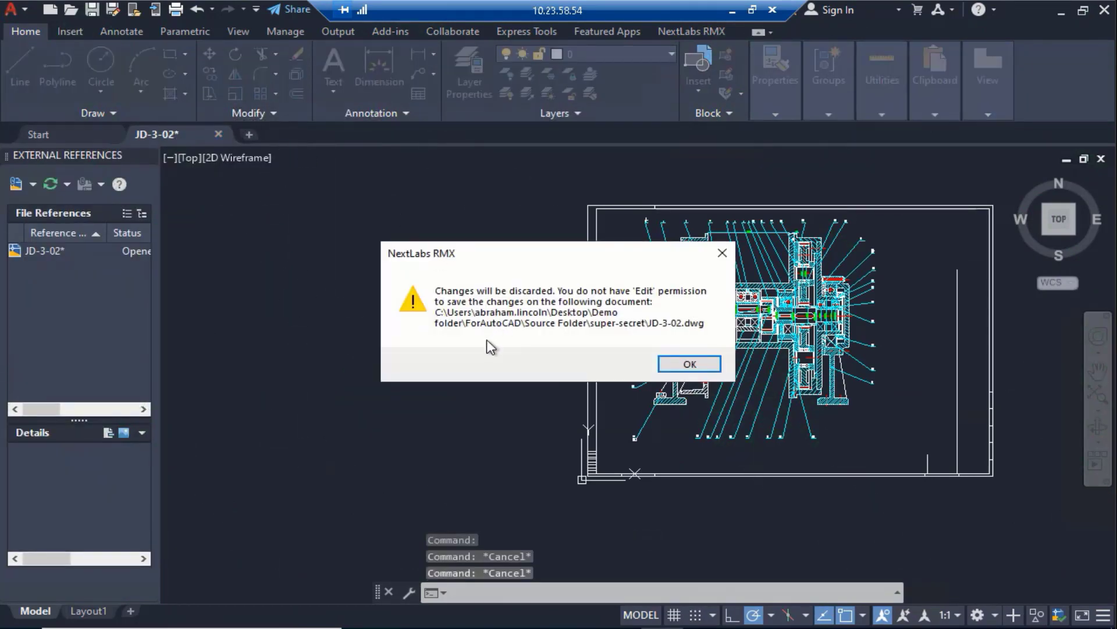
pyautogui.click(688, 363)
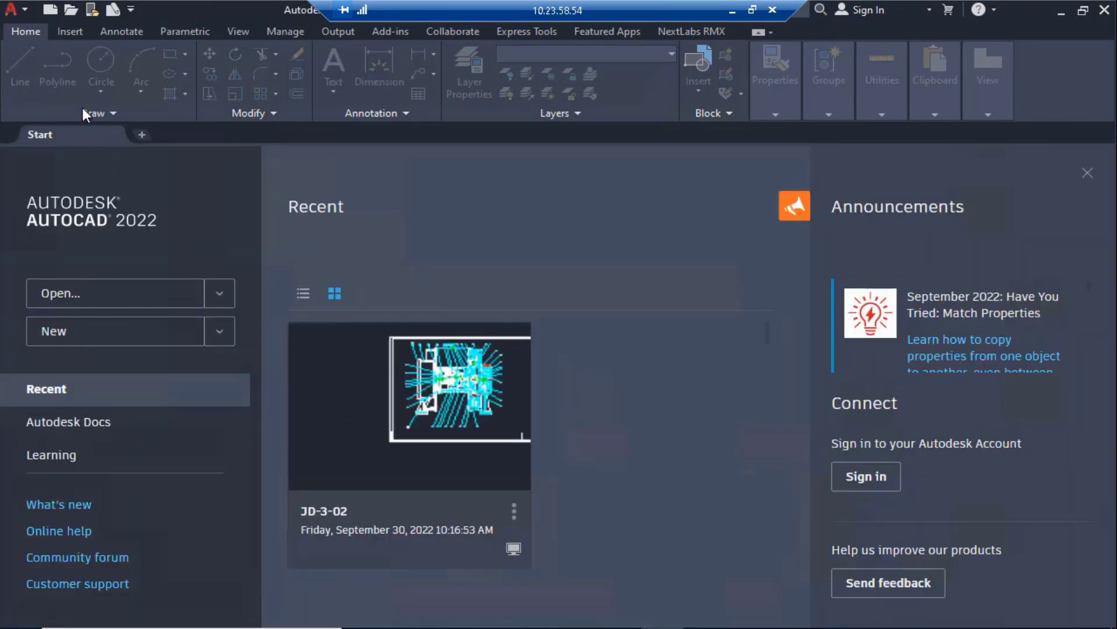
# Reopen JD-3-03.dwg from the secret folder to check the saved edit.
pyautogui.click(69, 10)
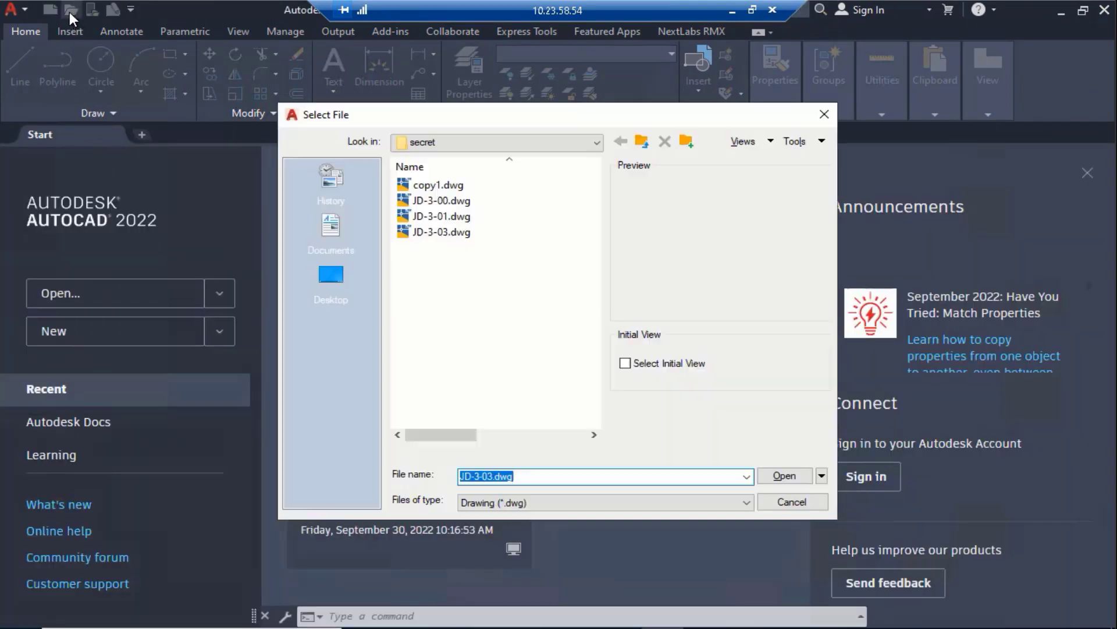
pyautogui.doubleClick(443, 232)
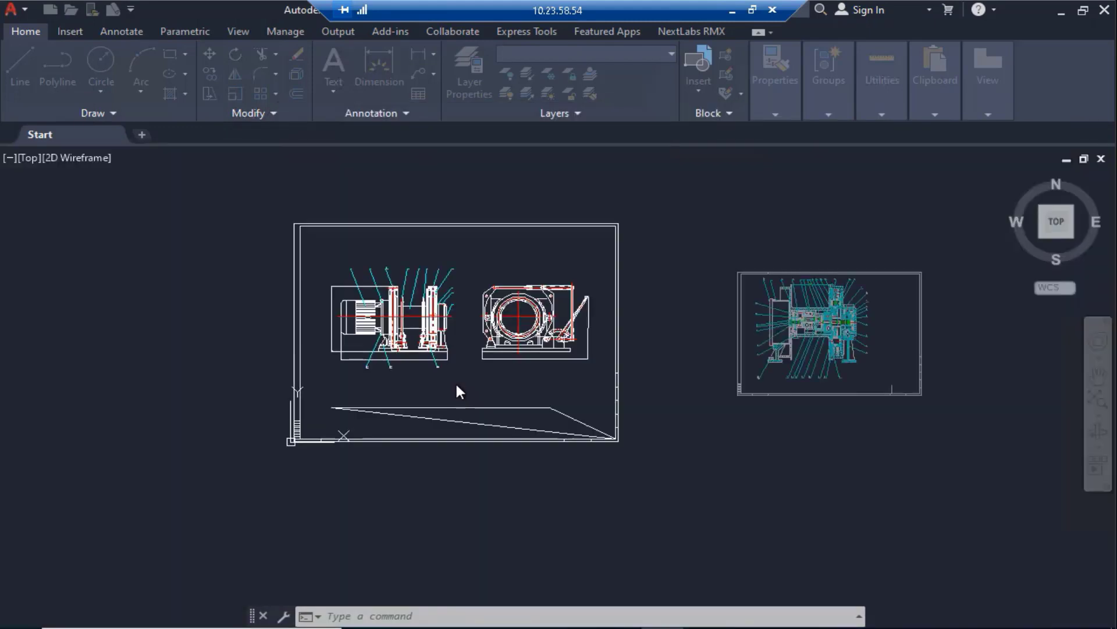